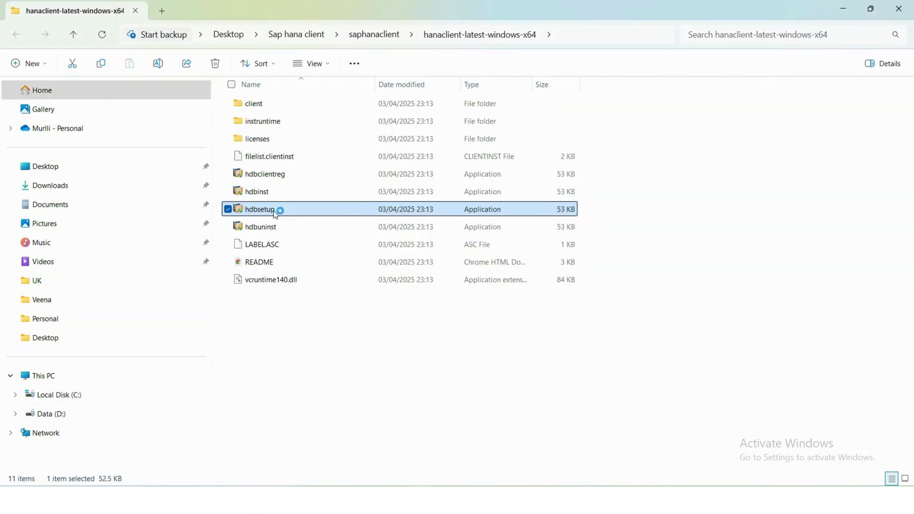
- Install the SAP HANA client by running the hdbsetup program
double_click(276, 210)
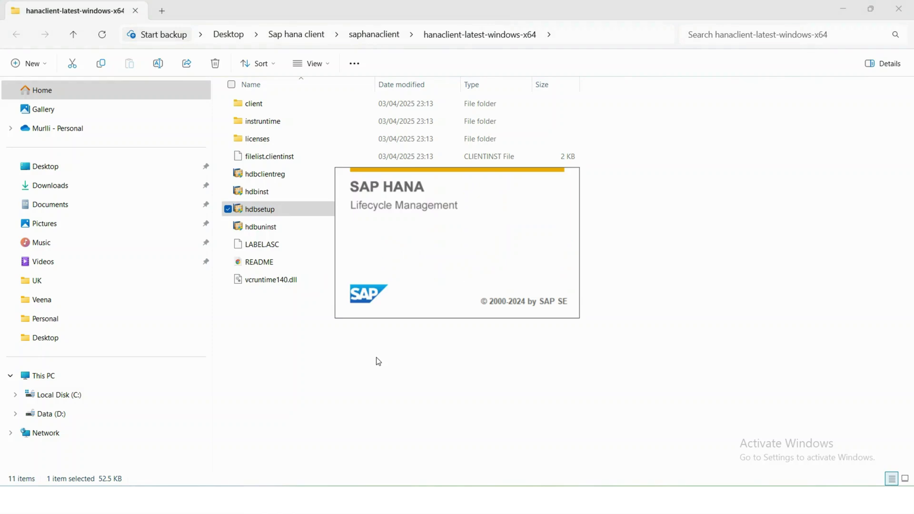
left_click(426, 461)
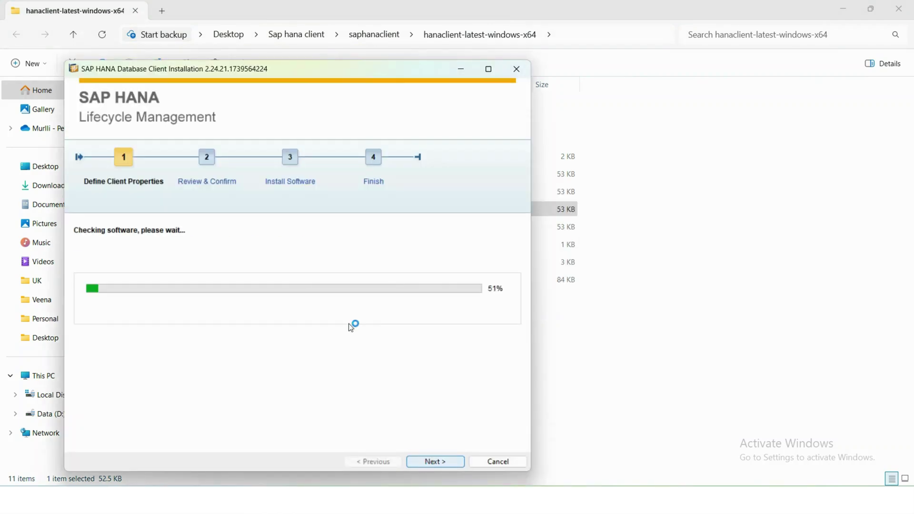
left_click(498, 461)
- Confirm the HDBODBC 2.24.21 driver is listed in 64-bit ODBC Data Sources, then close it
key("super")
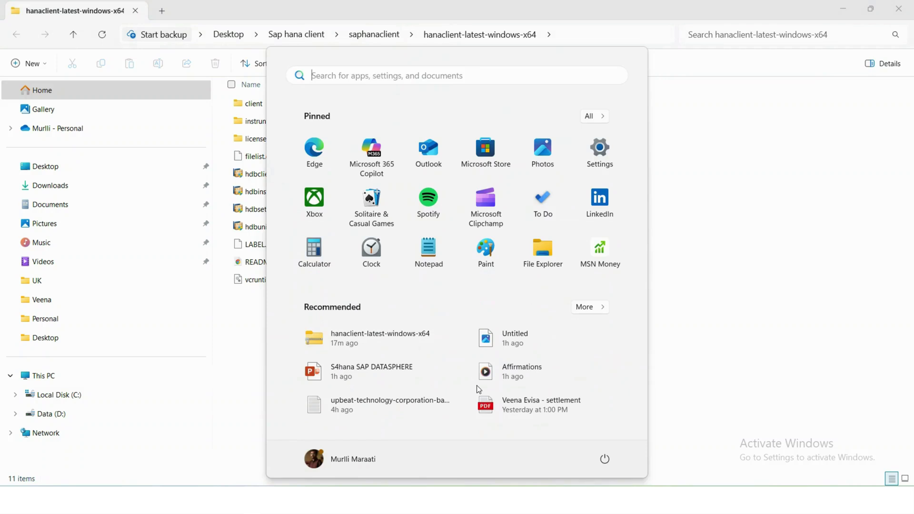
type("odb")
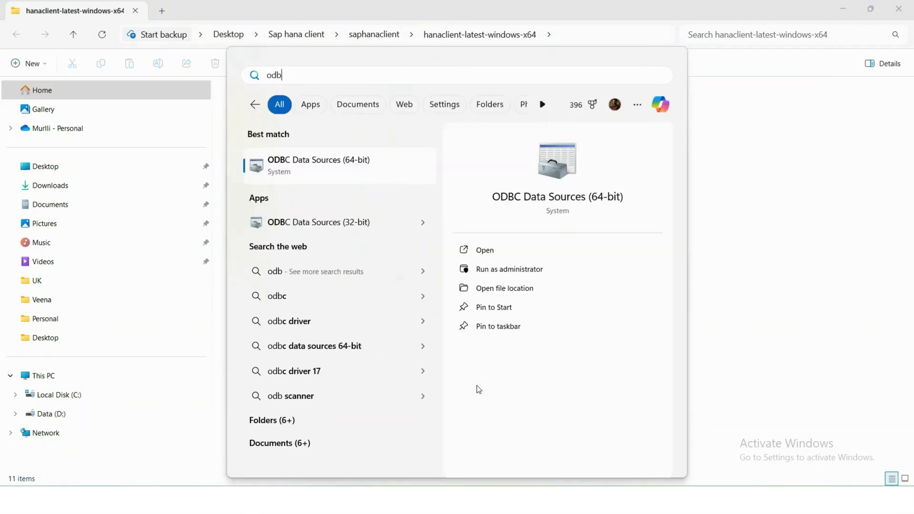
left_click(317, 166)
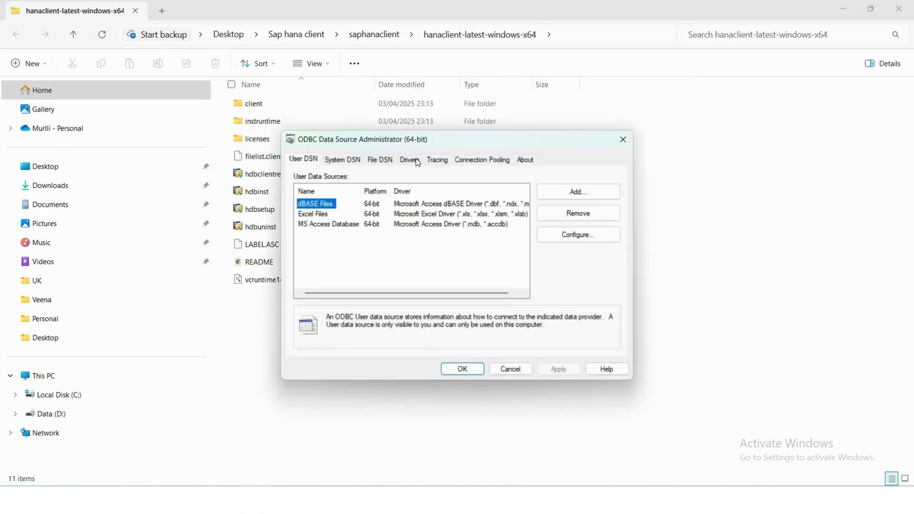
left_click(411, 161)
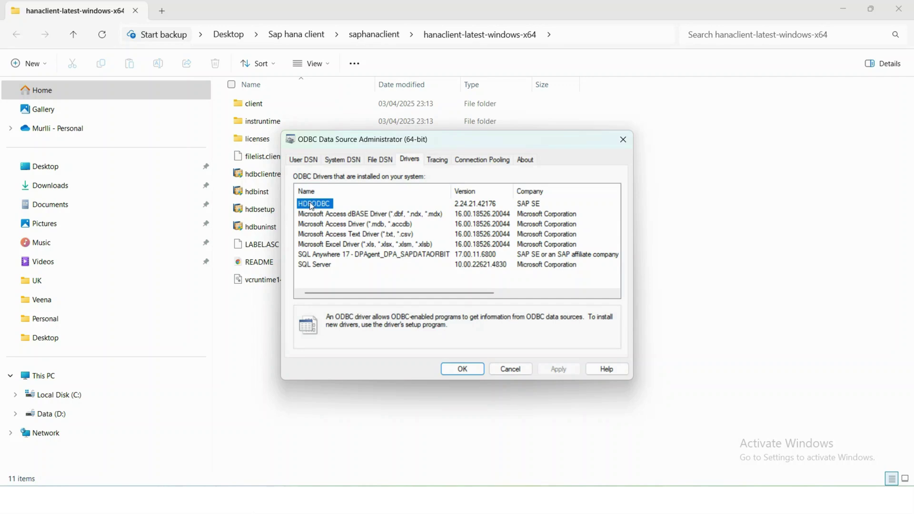
left_click(462, 369)
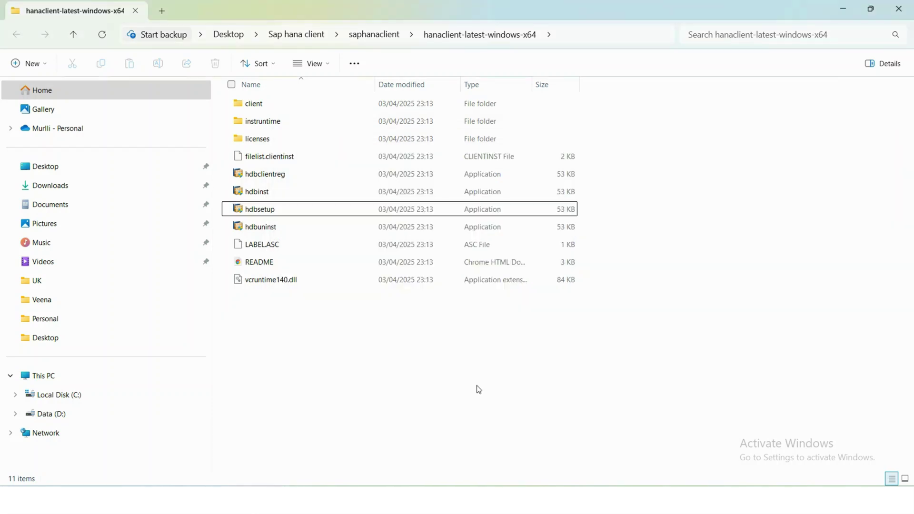
- Show the SAPDATAORBIT space's Database Access section with its list of database users
key("super")
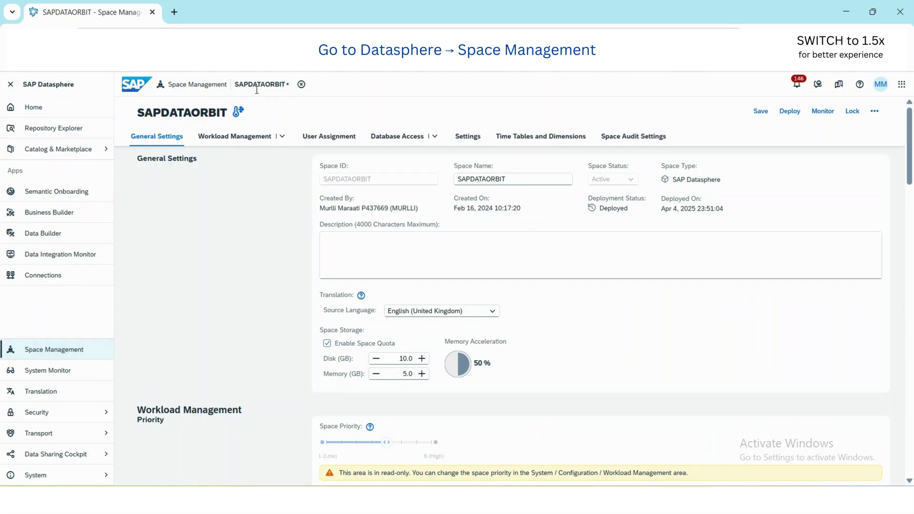
left_click(394, 138)
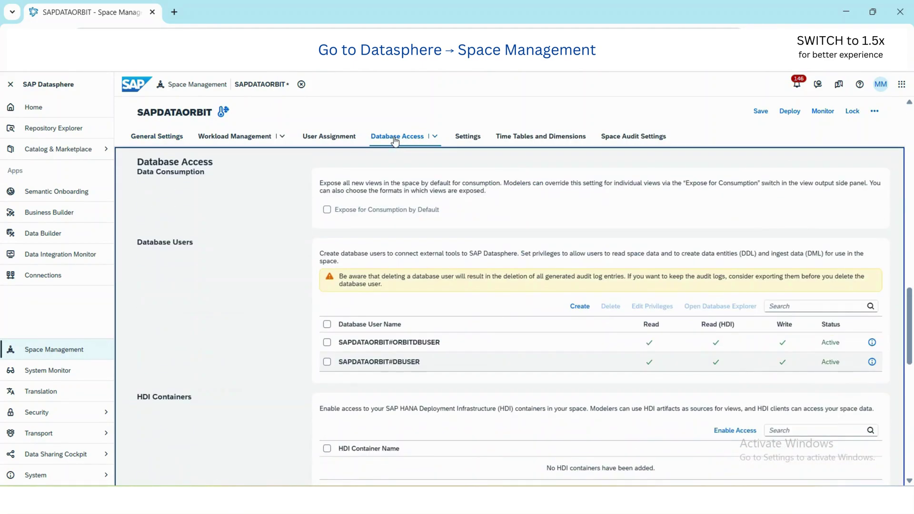
- Create database user POWERBIUSER with read access, grant option, HDI consumption and write access
left_click(573, 308)
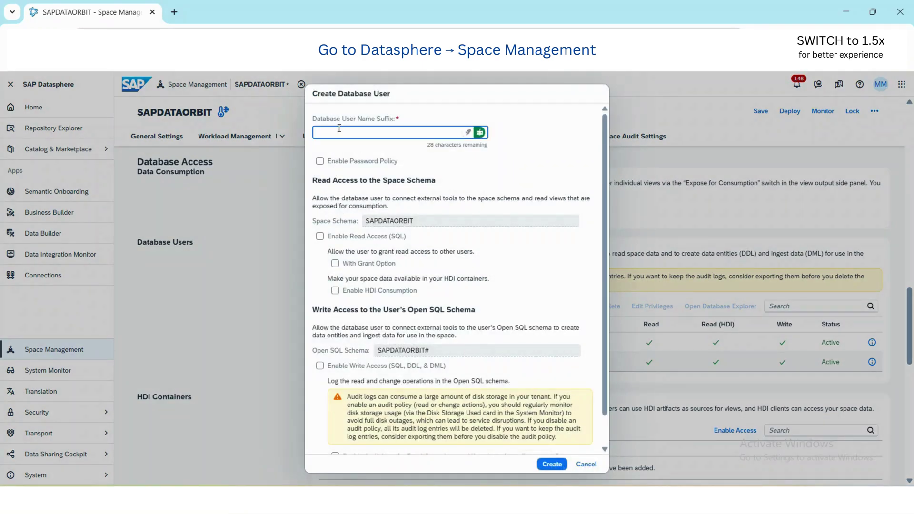
type("POWERBIUSER")
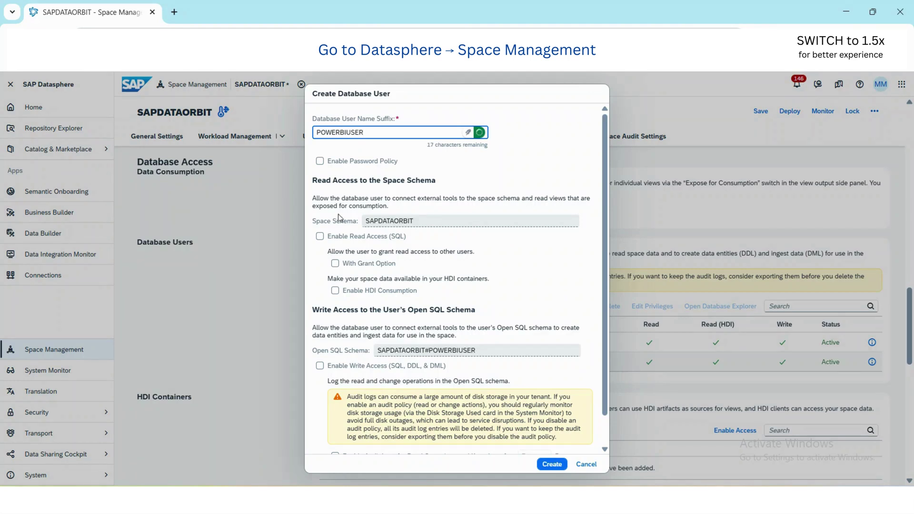
left_click(320, 237)
left_click(336, 263)
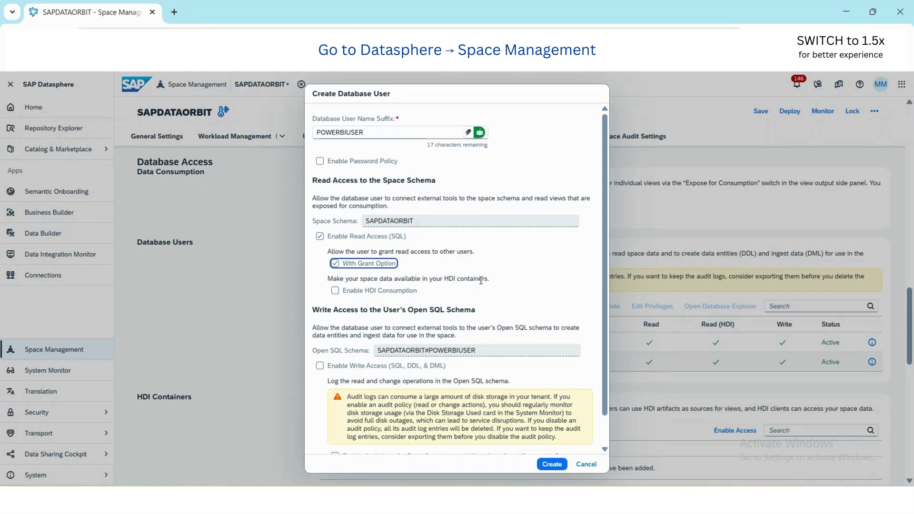
left_click(335, 291)
left_click(486, 311)
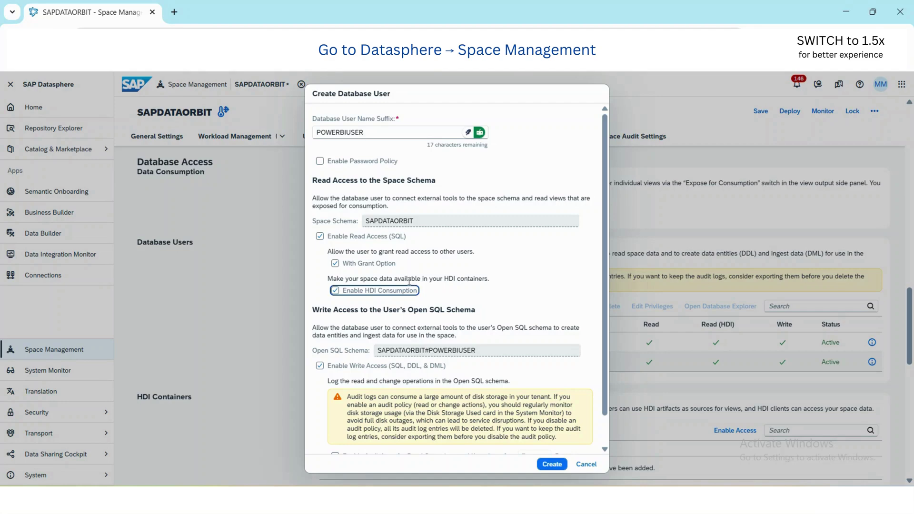
left_click(553, 464)
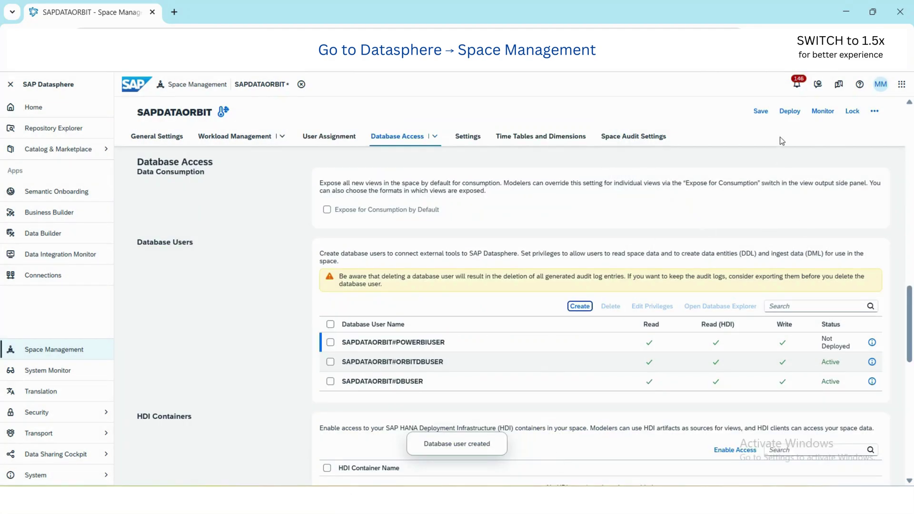
- Deploy the space and view SAPDATAORBIT#POWERBIUSER's connection details, including host name and port 443
left_click(788, 112)
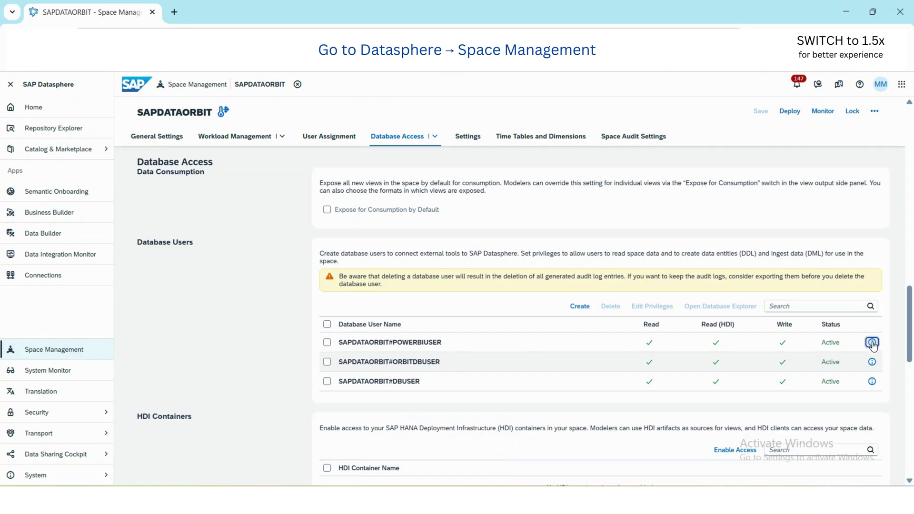
left_click(872, 343)
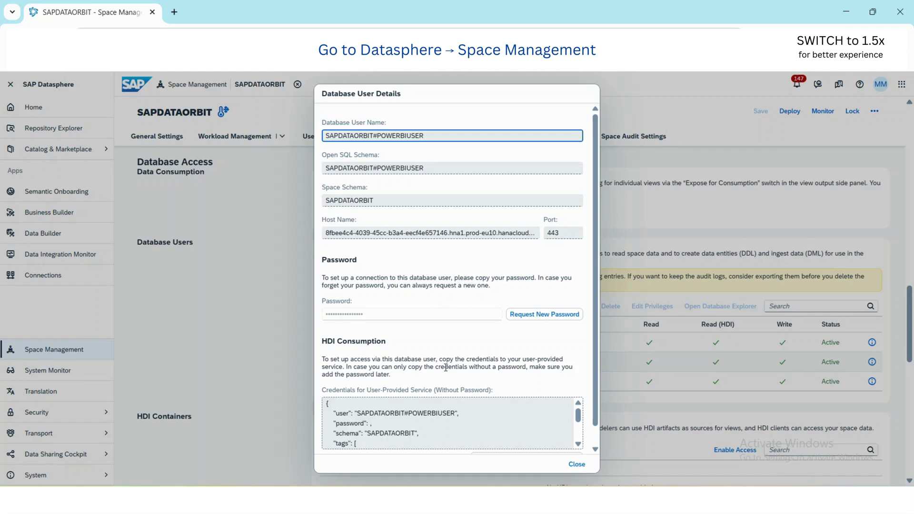
- Add a new System DSN in 64-bit ODBC Data Sources using the HDBODBC driver
key("super")
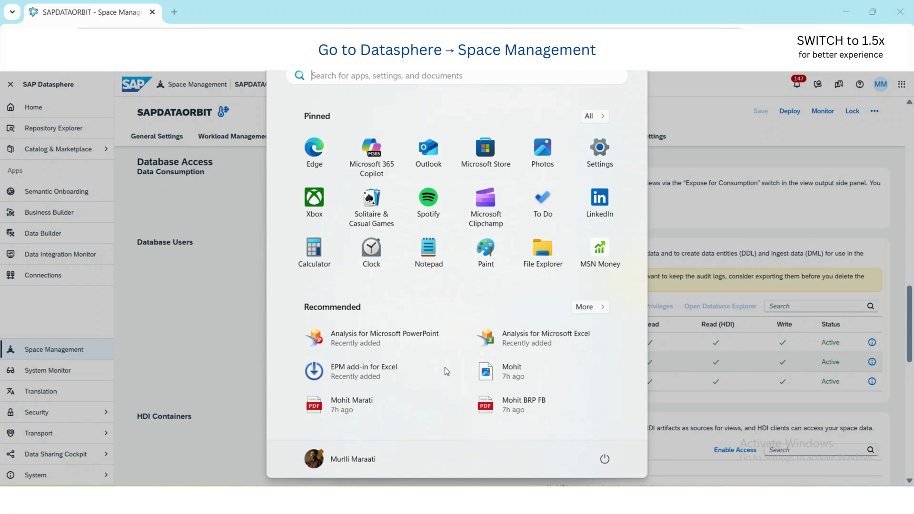
type("od")
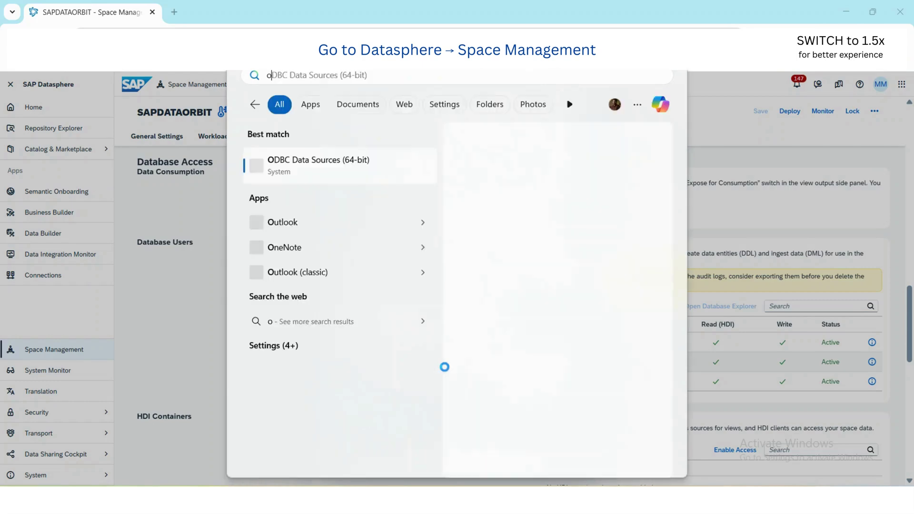
left_click(314, 166)
left_click(334, 161)
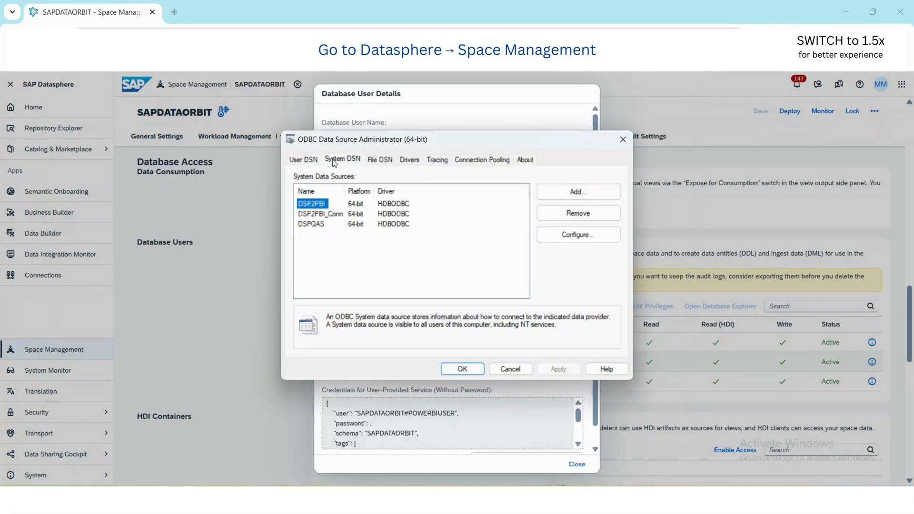
left_click(559, 192)
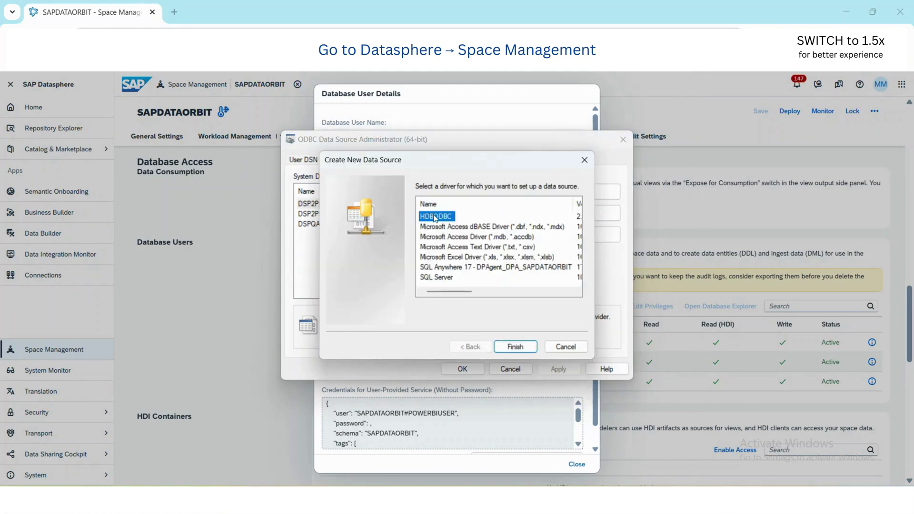
left_click(512, 348)
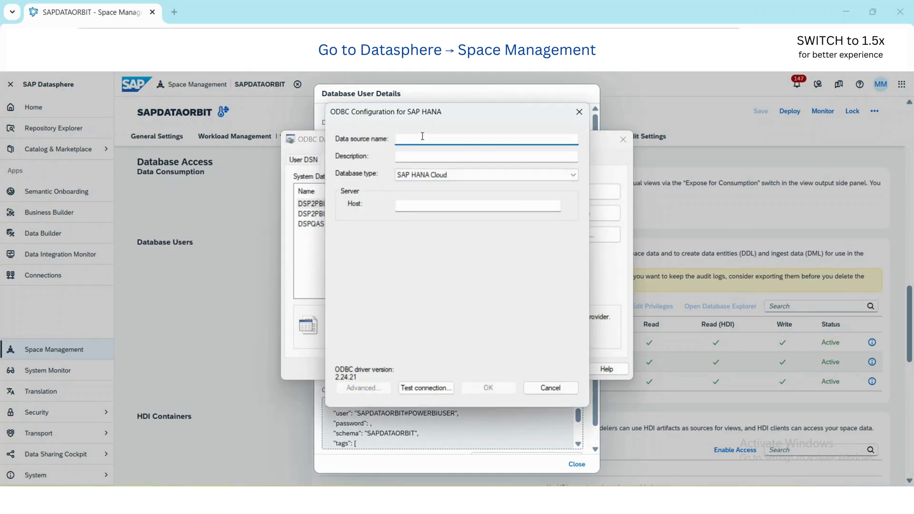
- Name the DSN 'SAPDataOrbit Datasphere', set its host to the Datasphere host name plus :443, and test it
type("SAPData")
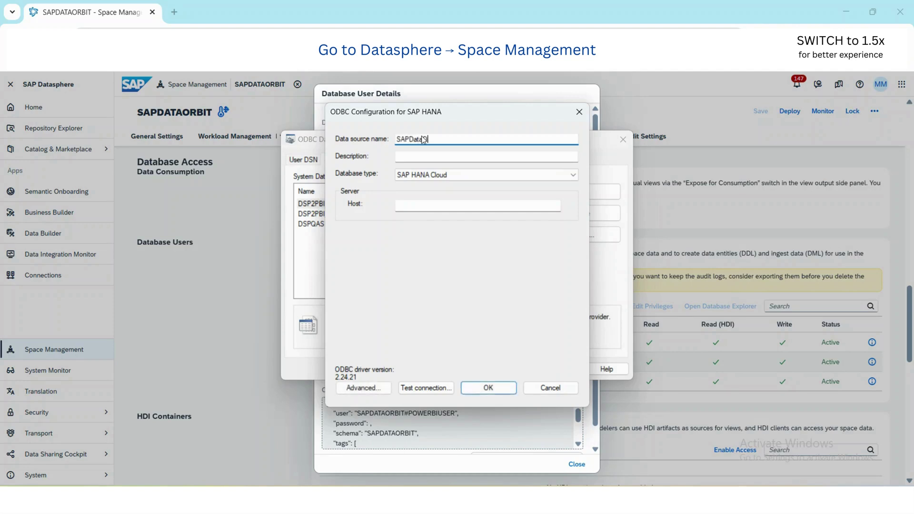
type("Orbit Datasphere")
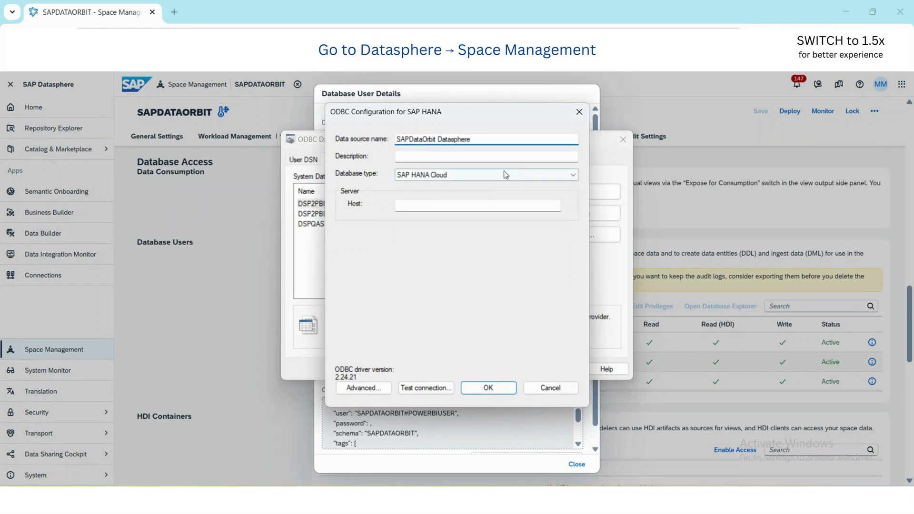
left_click(401, 207)
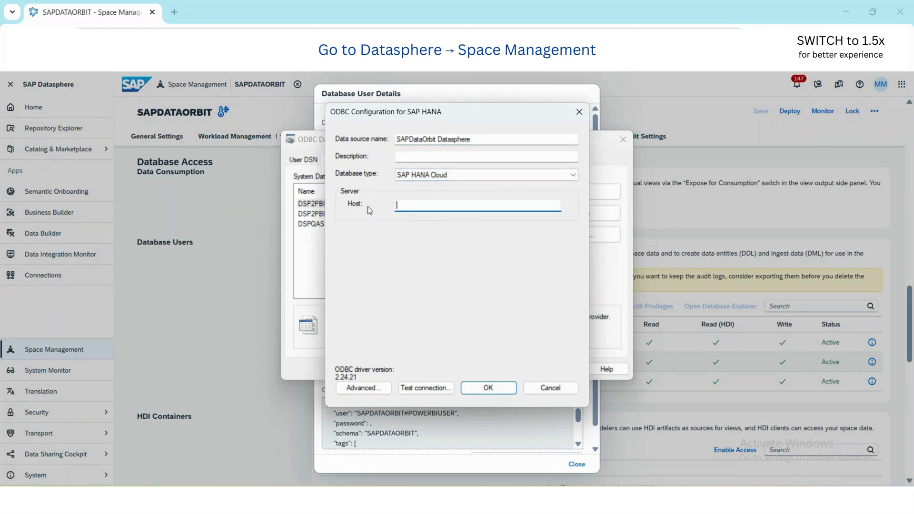
key("alt+Tab")
left_click(407, 219)
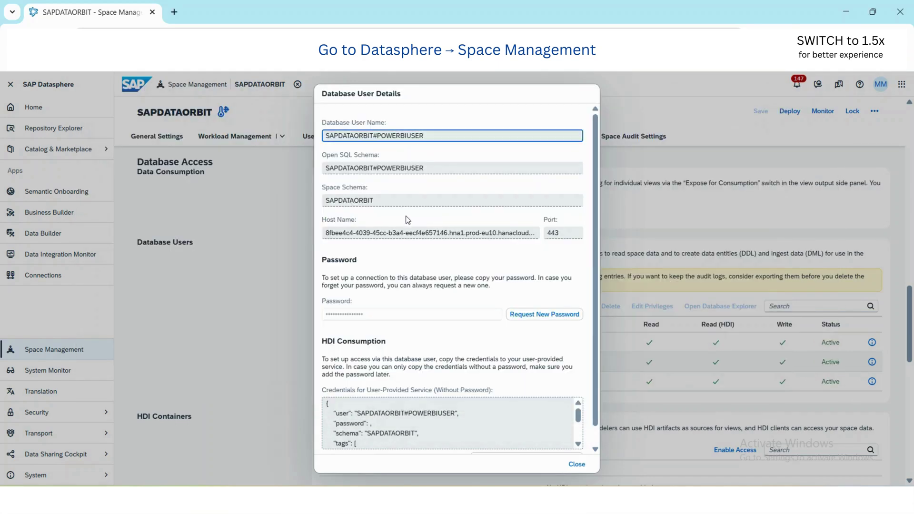
left_click_drag(326, 233, 558, 234)
key("ctrl+c")
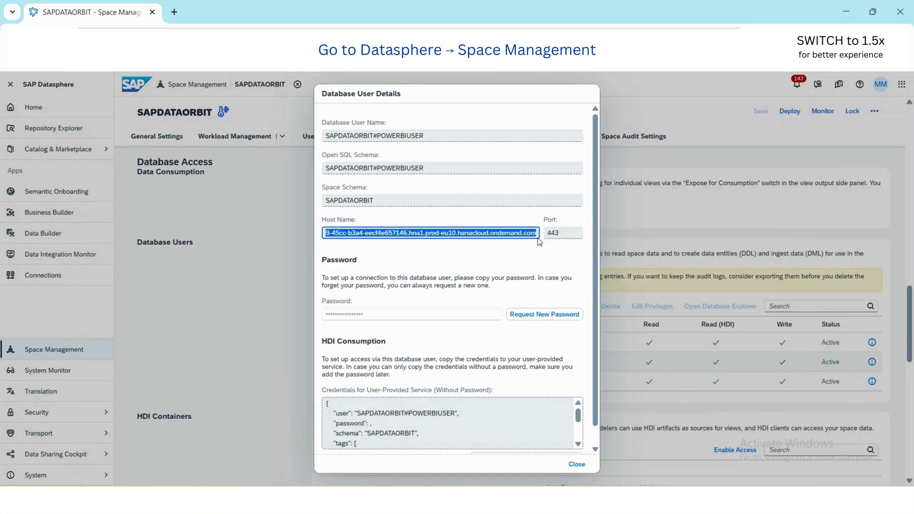
key("alt+Tab")
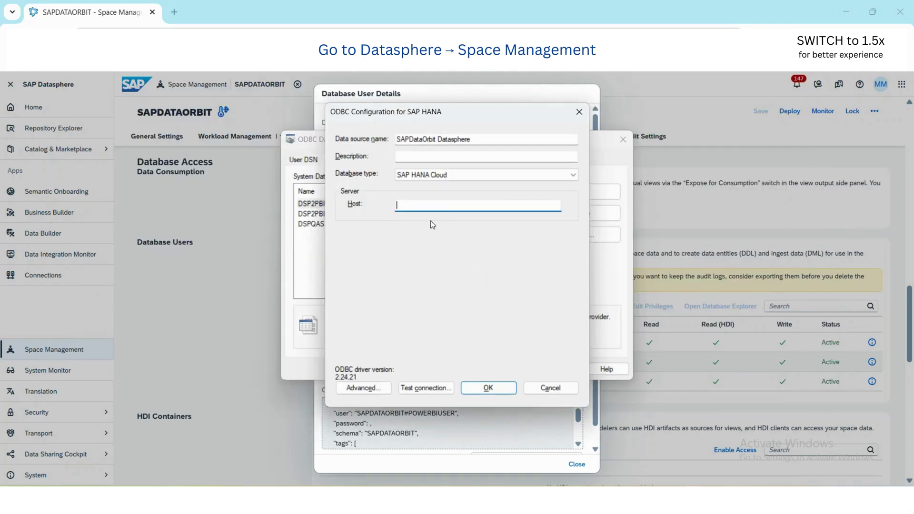
key("ctrl+v")
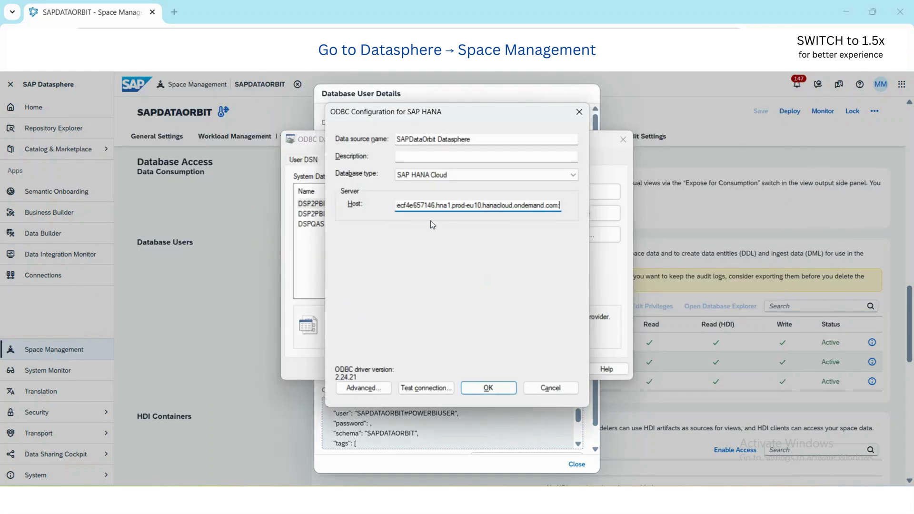
key("alt+Tab")
key("alt+Tab")
type(":443")
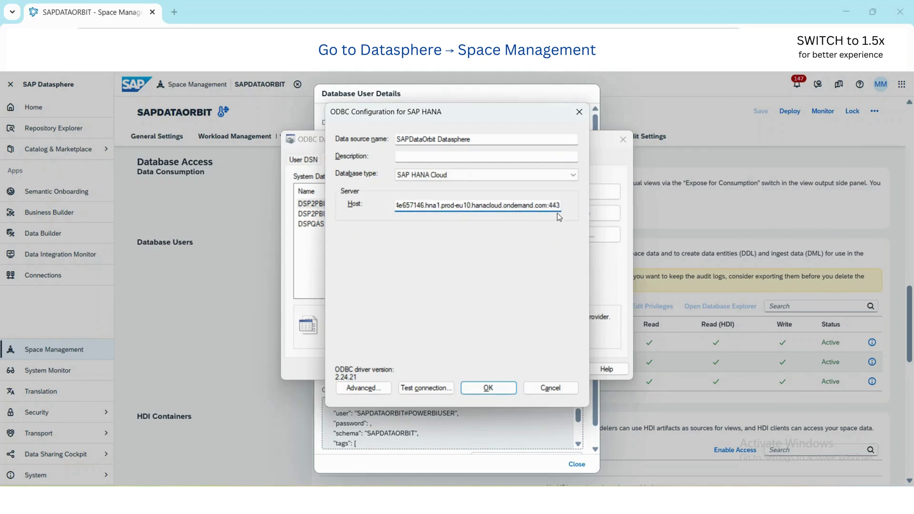
left_click(418, 388)
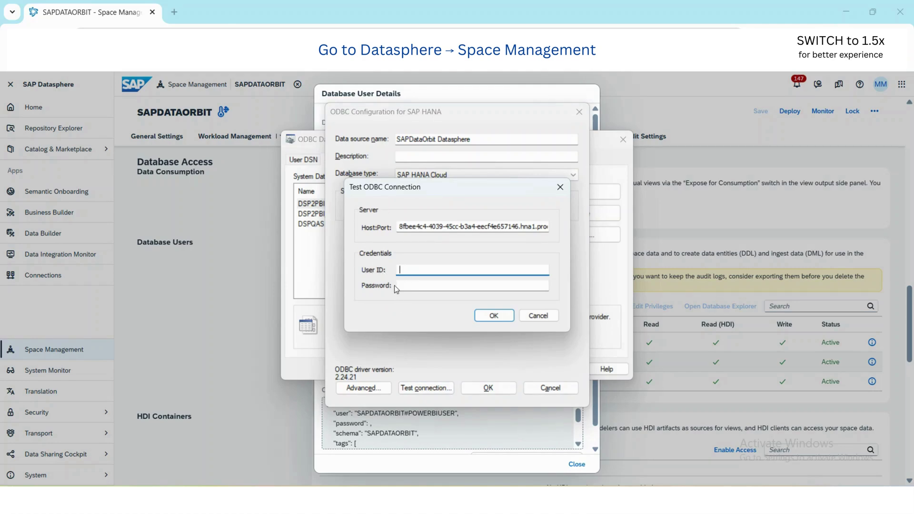
- Enter the database user name and a newly generated Datasphere password in the connection test
key("alt+Tab")
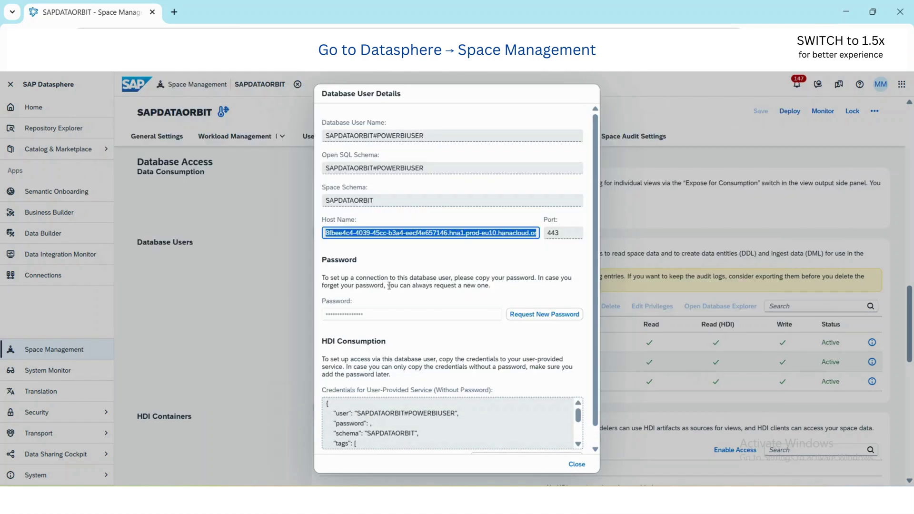
left_click_drag(328, 137, 435, 137)
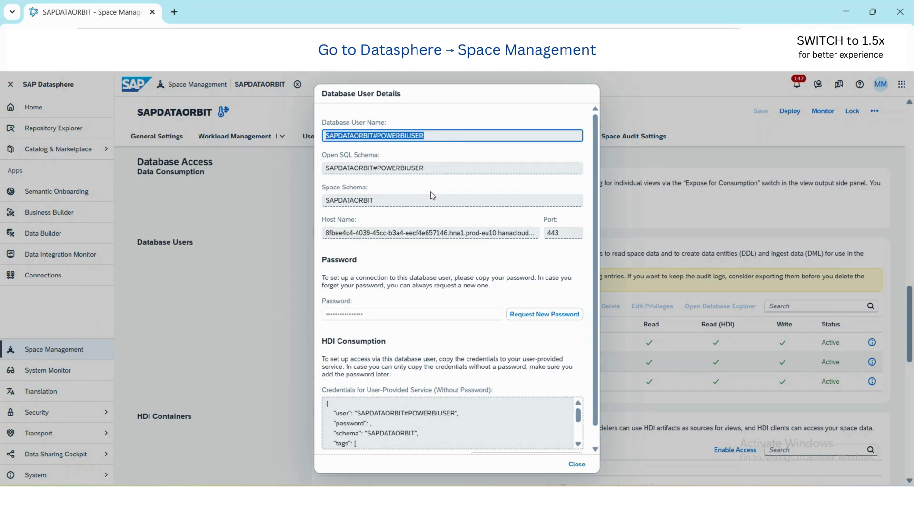
key("ctrl+c")
key("alt+Tab")
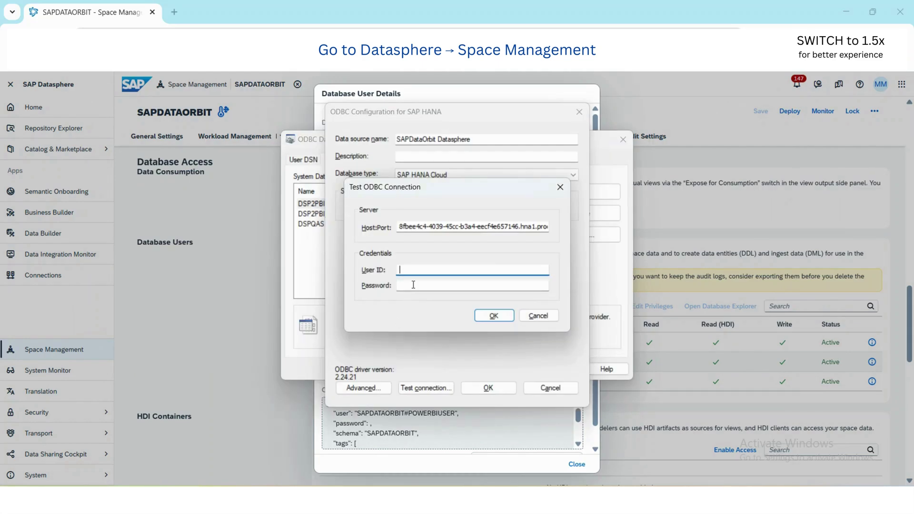
key("ctrl+v")
left_click(412, 285)
key("alt+Tab")
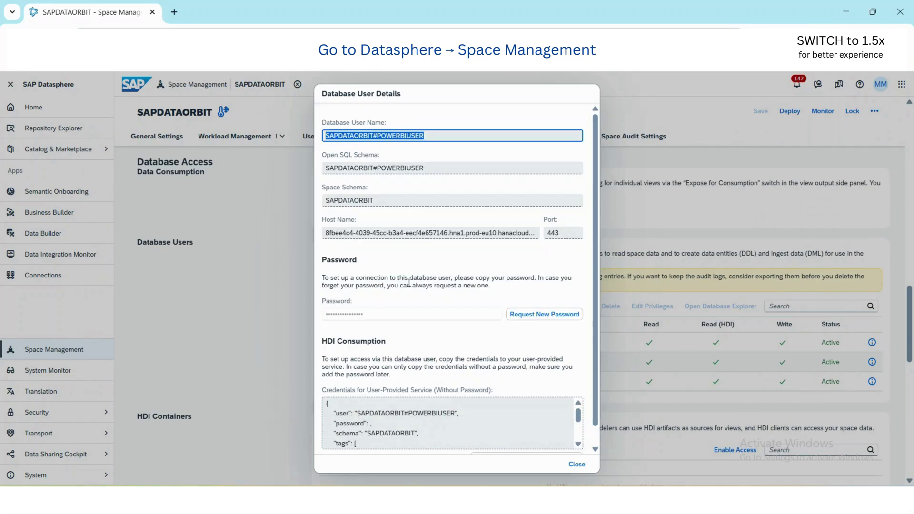
left_click(523, 315)
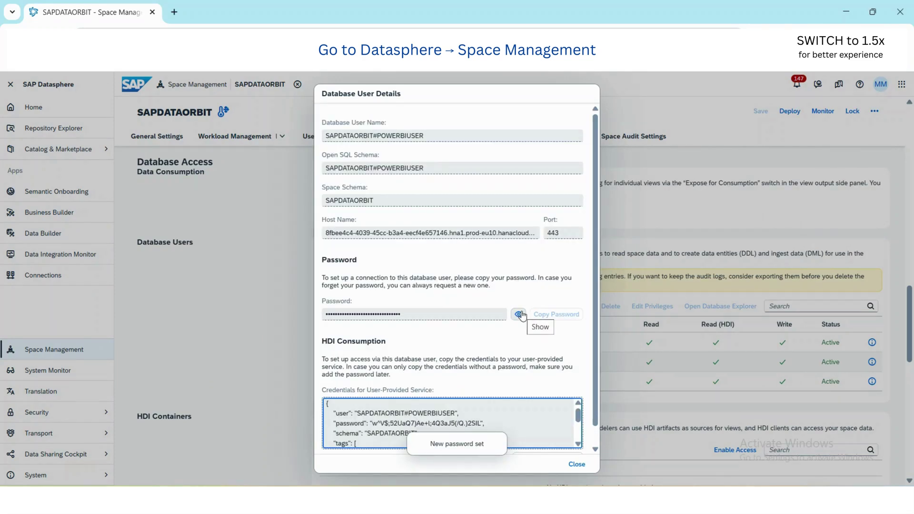
left_click(518, 315)
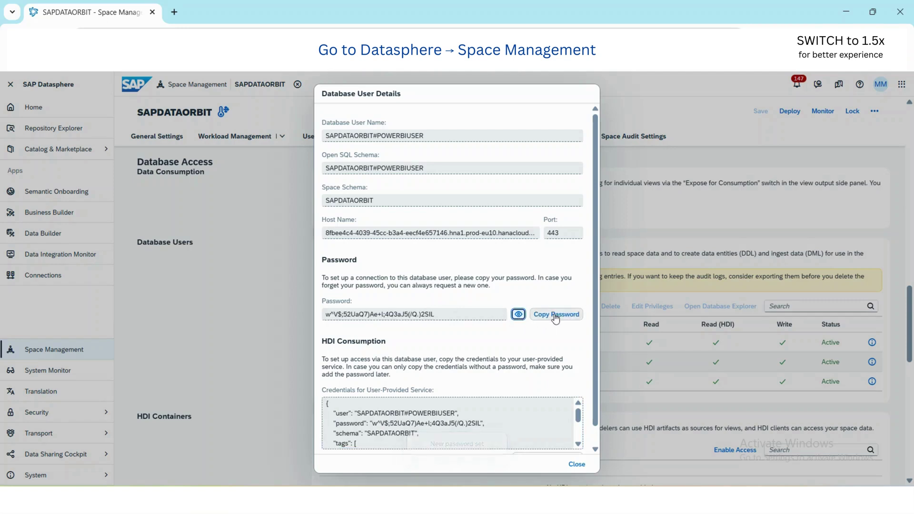
left_click(555, 316)
key("alt+Tab")
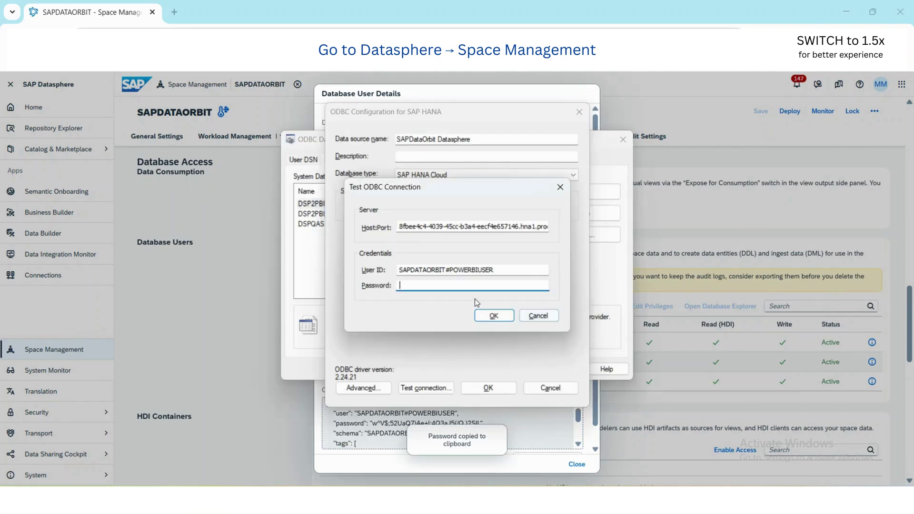
key("ctrl+v")
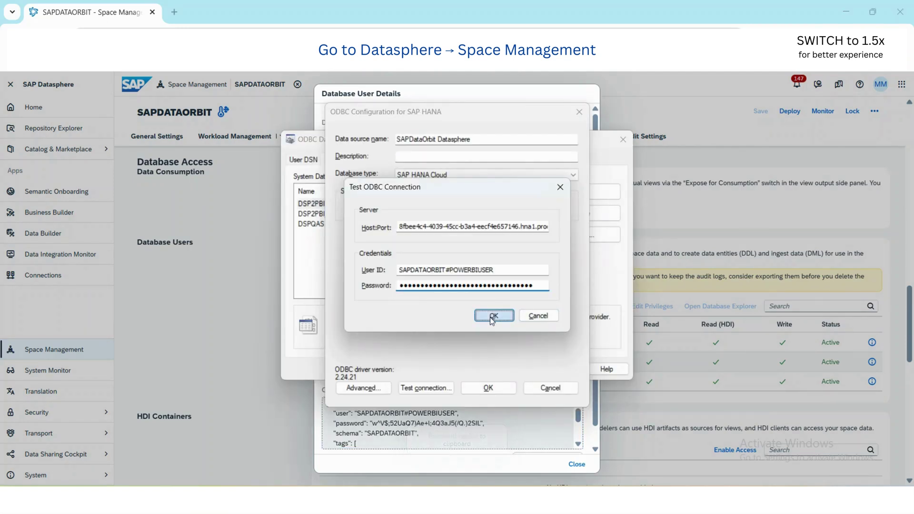
- Run the connection test successfully, save the SAPDataOrbit Datasphere DSN, and close the administrator
left_click(490, 317)
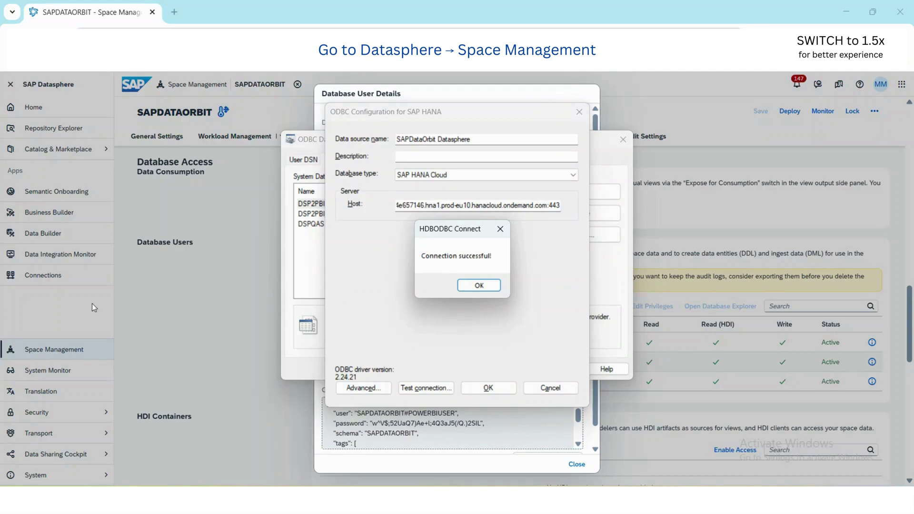
left_click(473, 288)
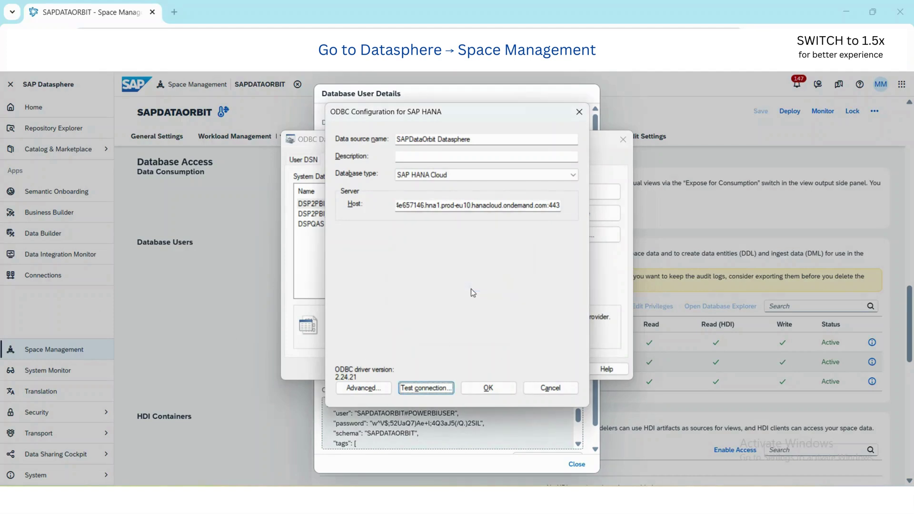
left_click(489, 388)
left_click(462, 370)
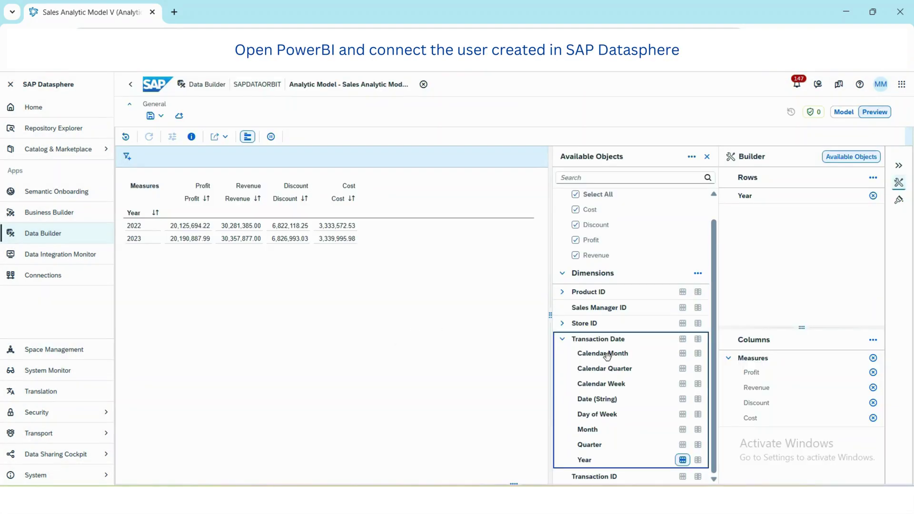
- Switch to the Untitled Power BI report and show the Get data source list
mouse_move(681, 504)
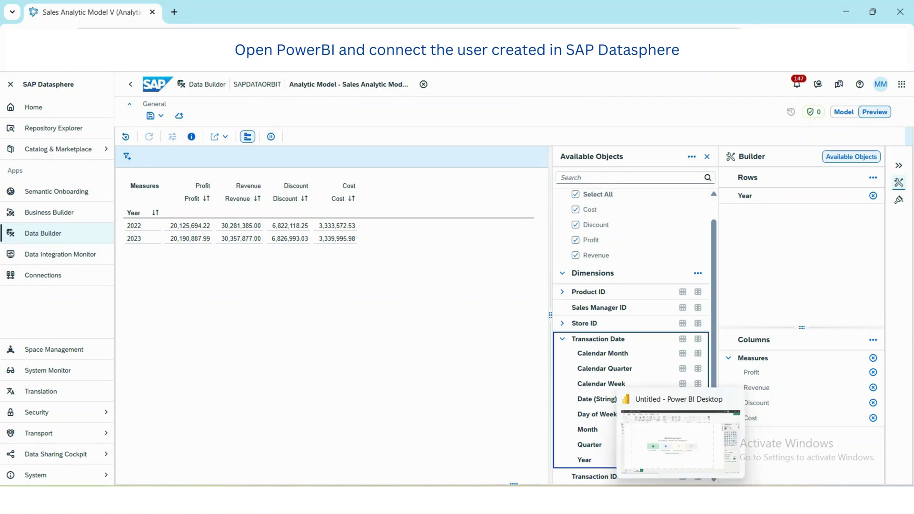
left_click(681, 443)
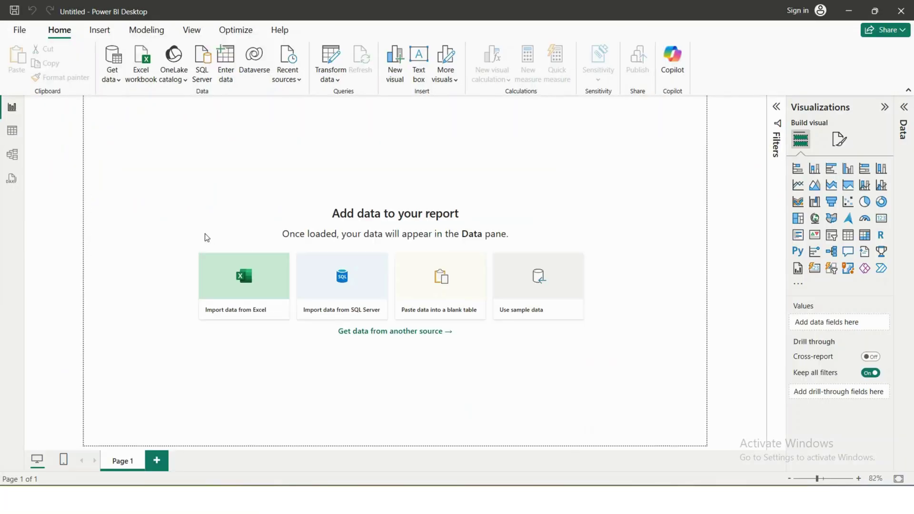
left_click(114, 75)
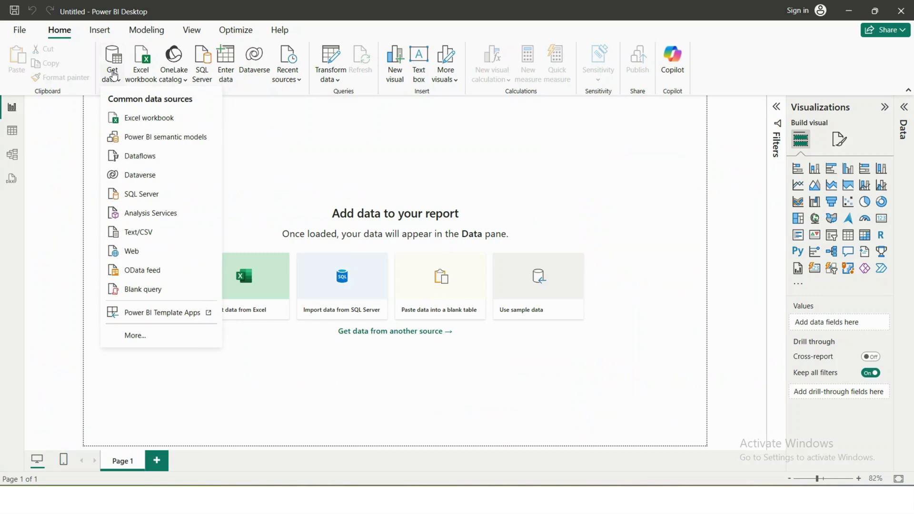
- Find the ODBC connector under Get data > More, connect, and expand the data source names
left_click(132, 339)
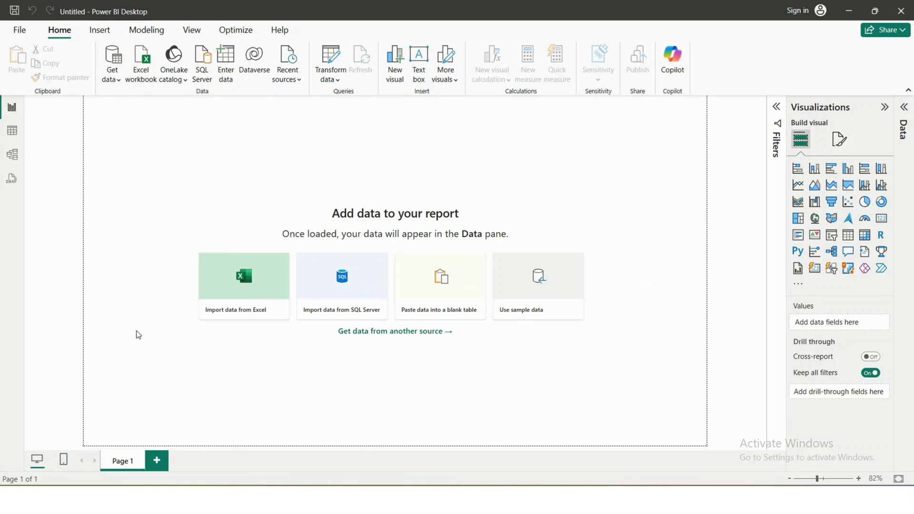
type("odbc")
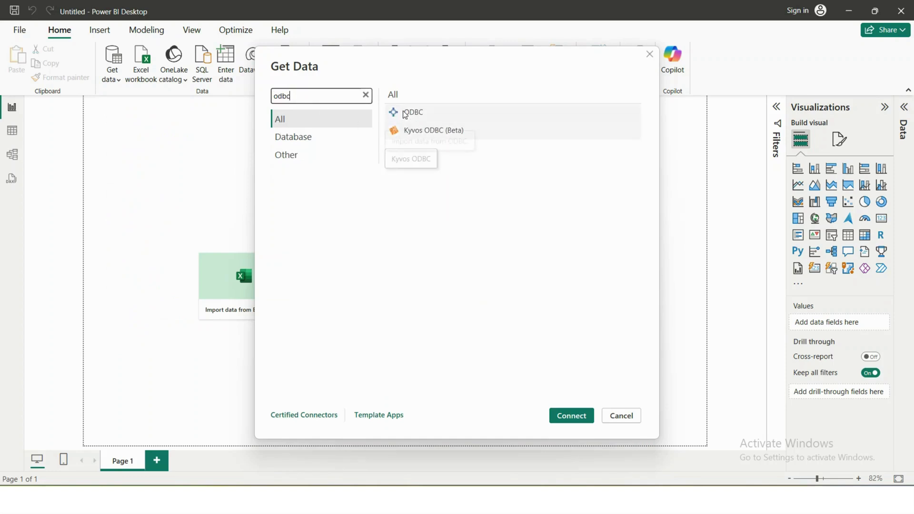
left_click(403, 114)
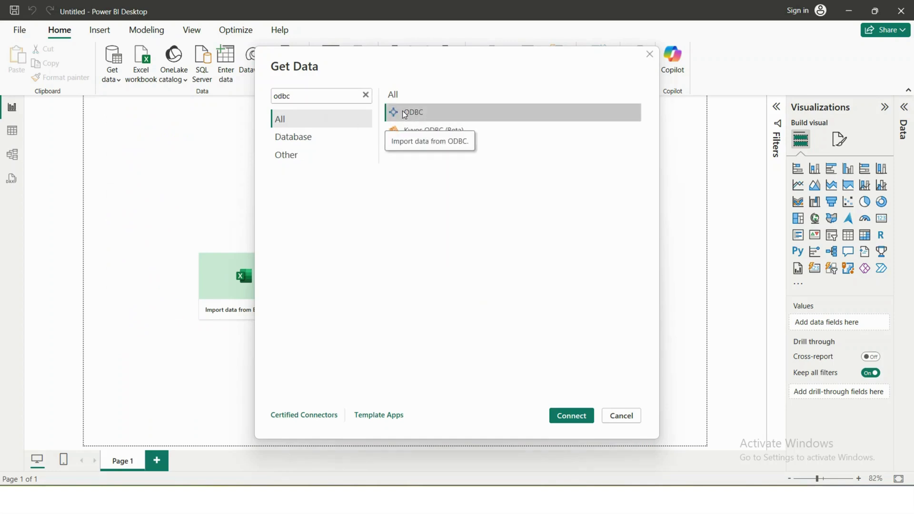
left_click(574, 417)
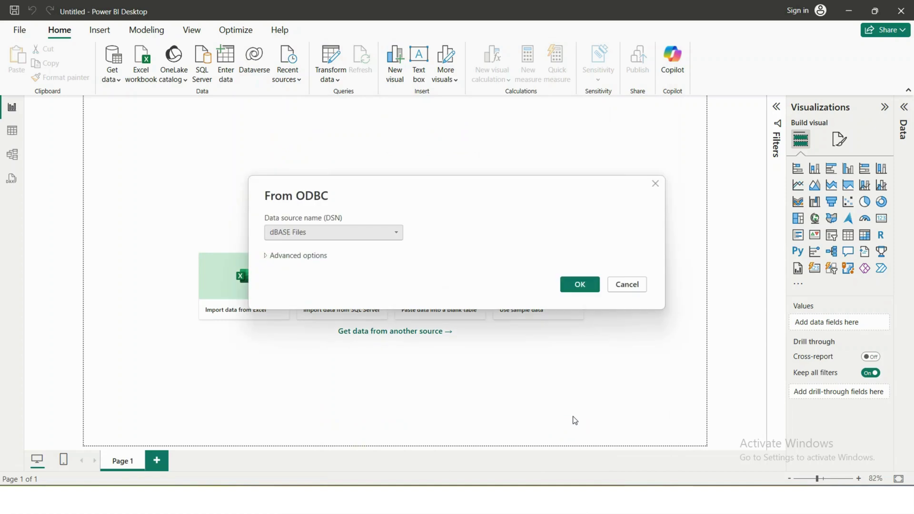
left_click(295, 233)
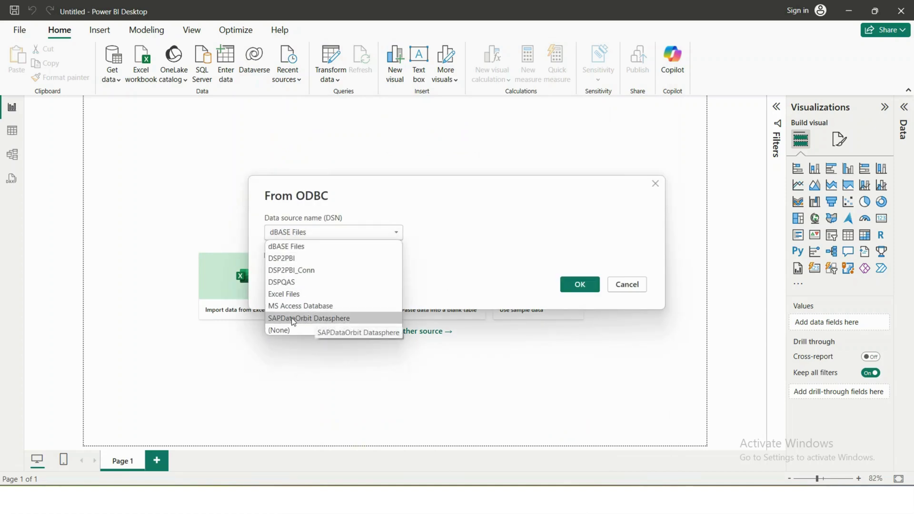
- Choose the SAPDataOrbit Datasphere DSN and paste the database user name and password into the sign-in
left_click(331, 318)
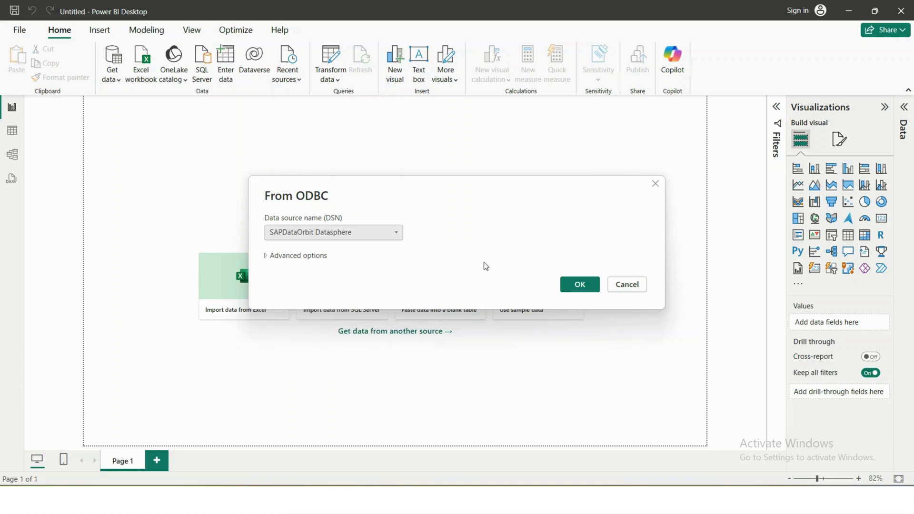
left_click(578, 286)
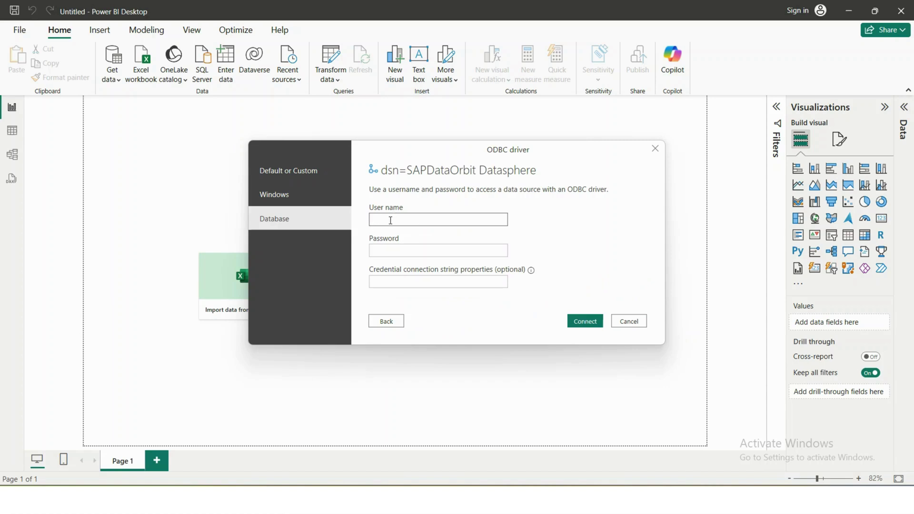
key("ctrl+v")
key("Tab")
key("ctrl+v")
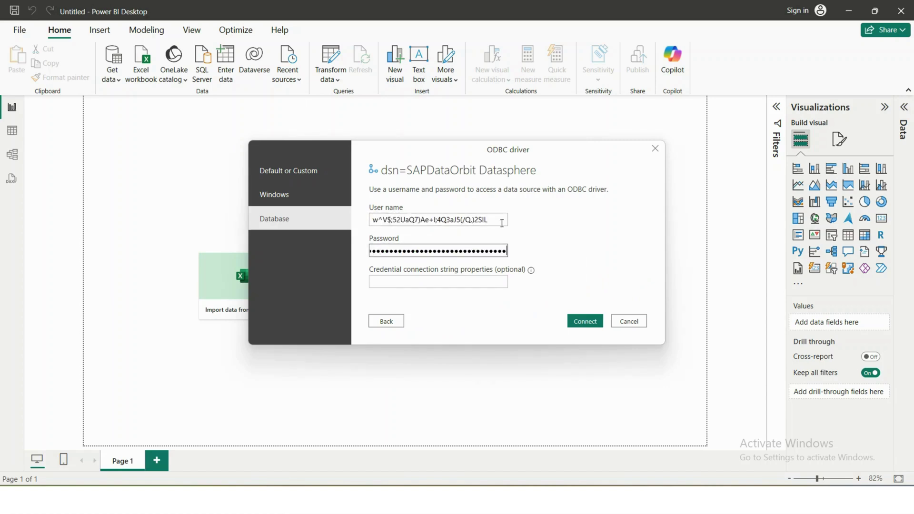
key("shift+Tab")
key("alt+Tab")
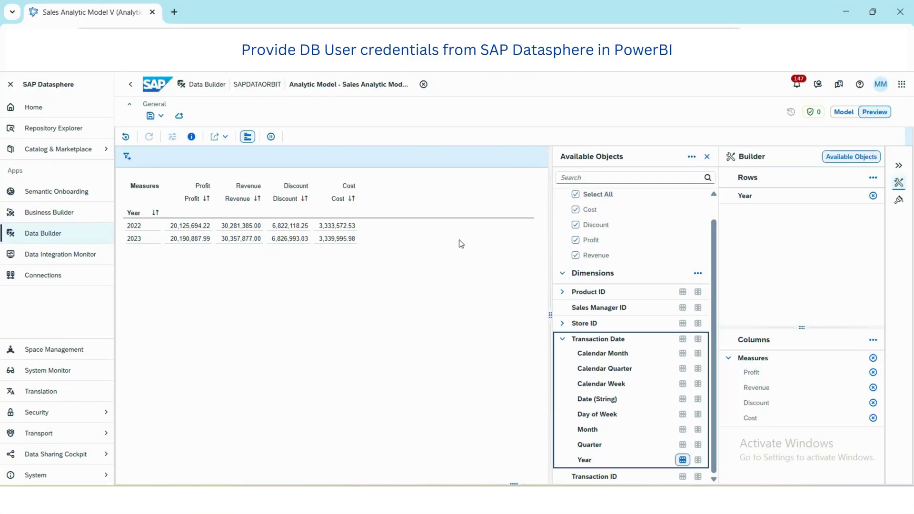
- Copy the POWERBIUSER name from Datasphere's Database Access details into Power BI's ODBC User name
left_click(61, 350)
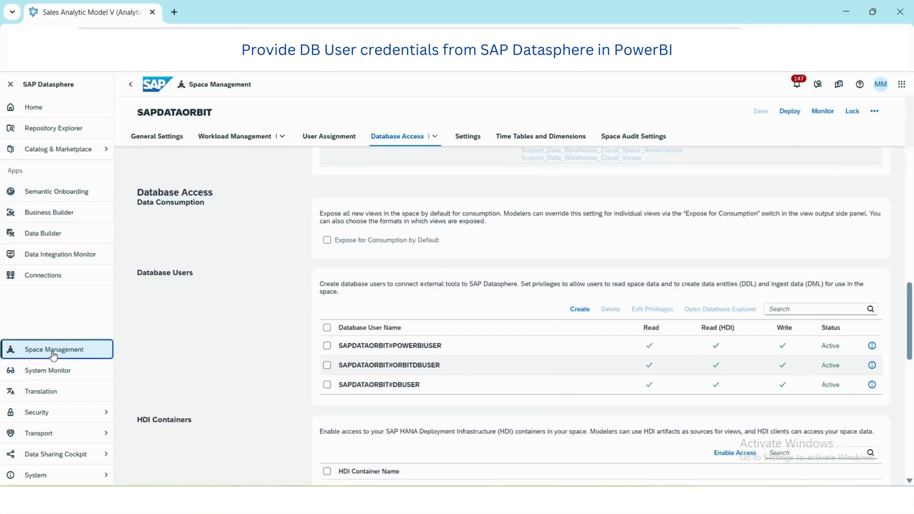
left_click(387, 137)
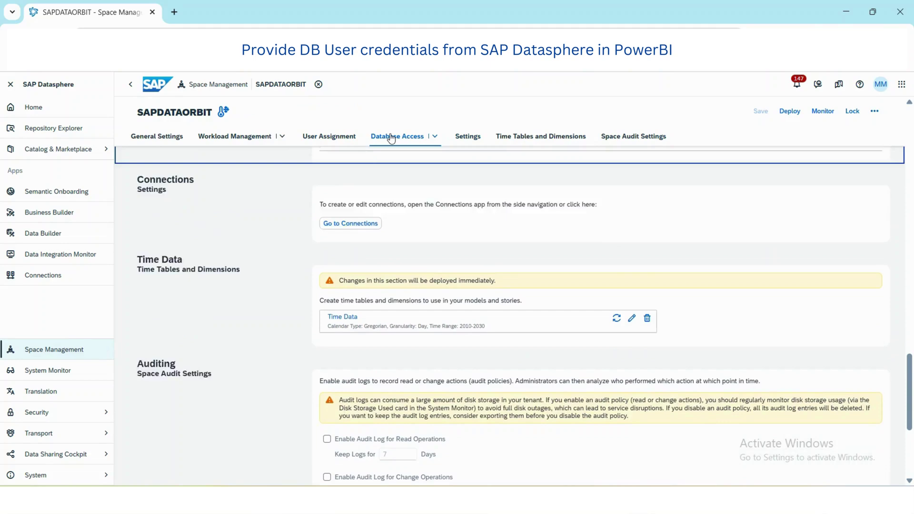
left_click(872, 343)
left_click_drag(426, 137, 264, 141)
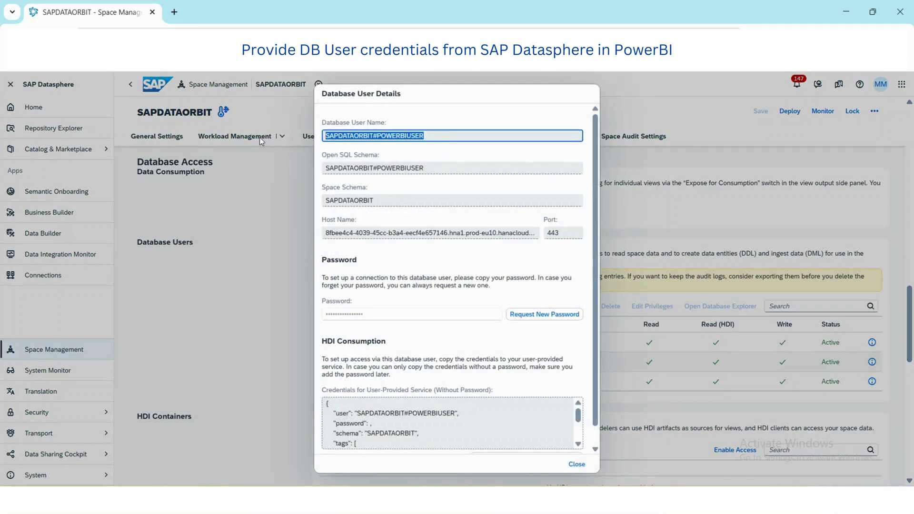
key("alt+Tab")
key("ctrl+v")
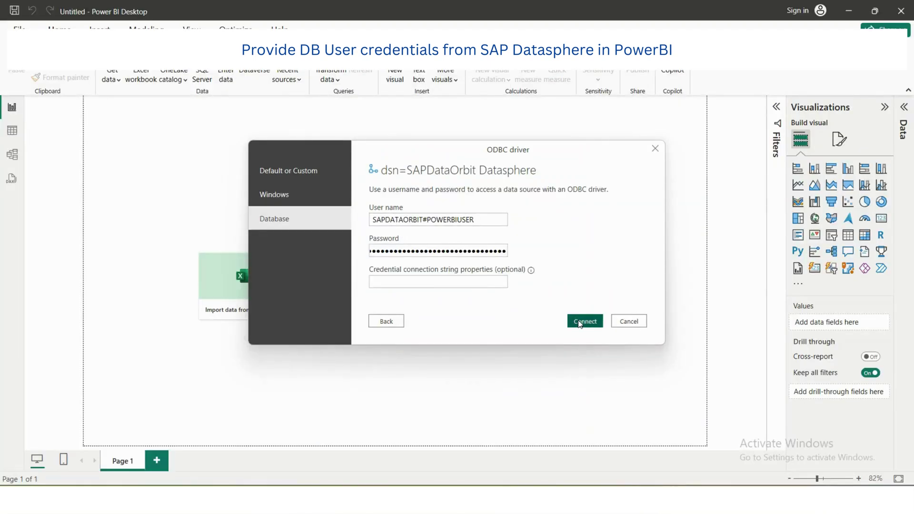
- Connect with these credentials and expand the SAPDATAORBIT schema to list its 17 tables and views
left_click(581, 323)
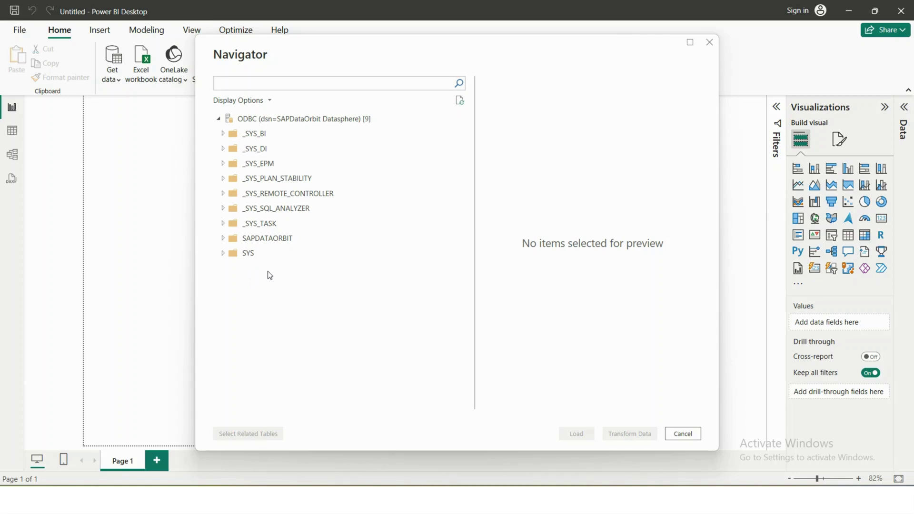
left_click(247, 240)
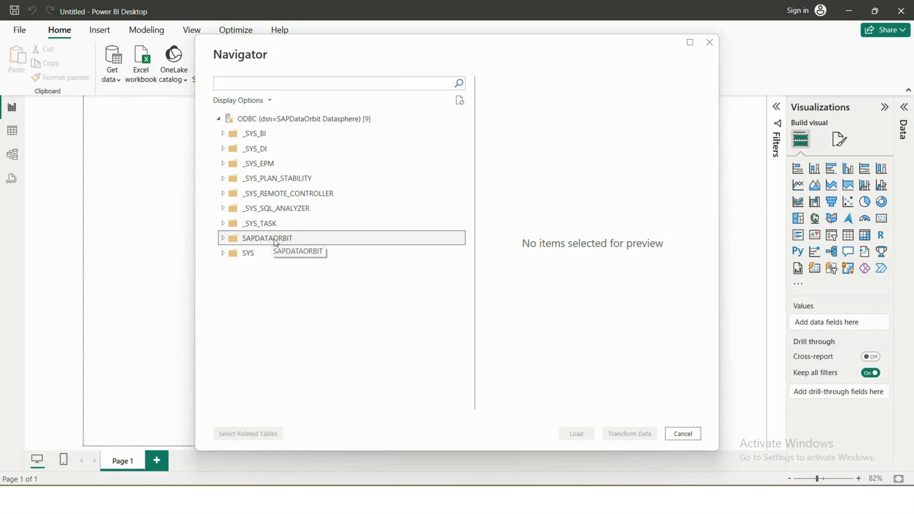
left_click(222, 238)
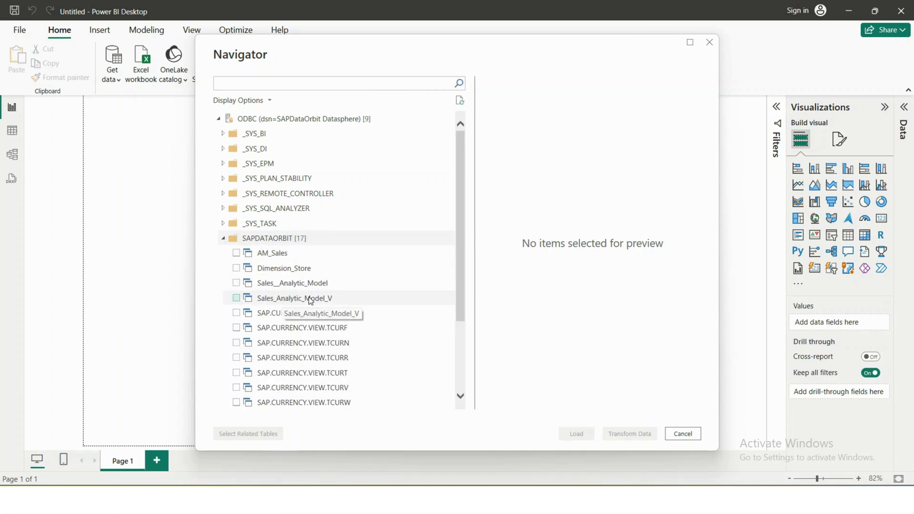
- Close Datasphere's Database User Details and select the Sales Analytic Model V name in Data Builder
key("alt+Tab")
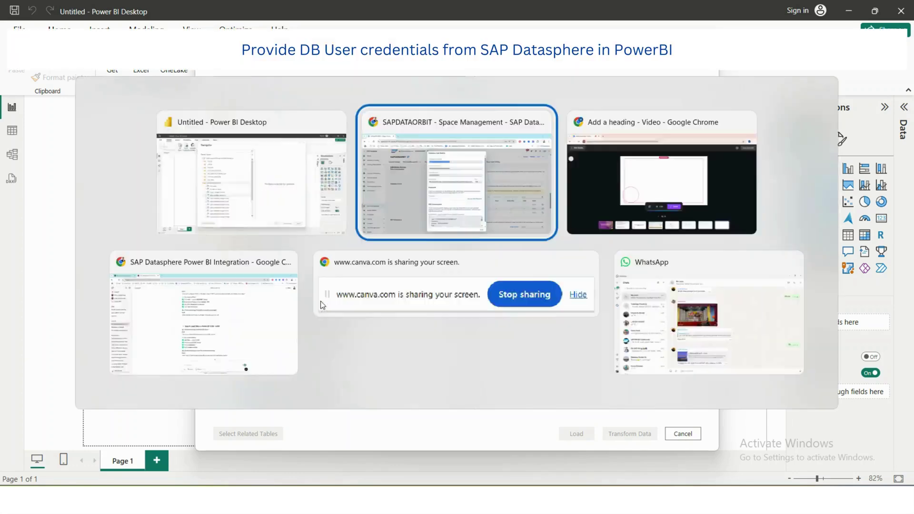
left_click(576, 464)
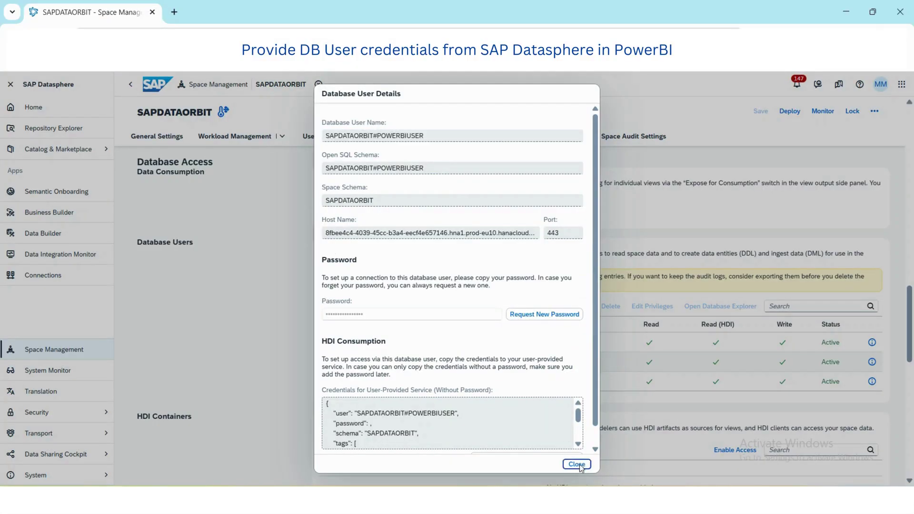
left_click(43, 234)
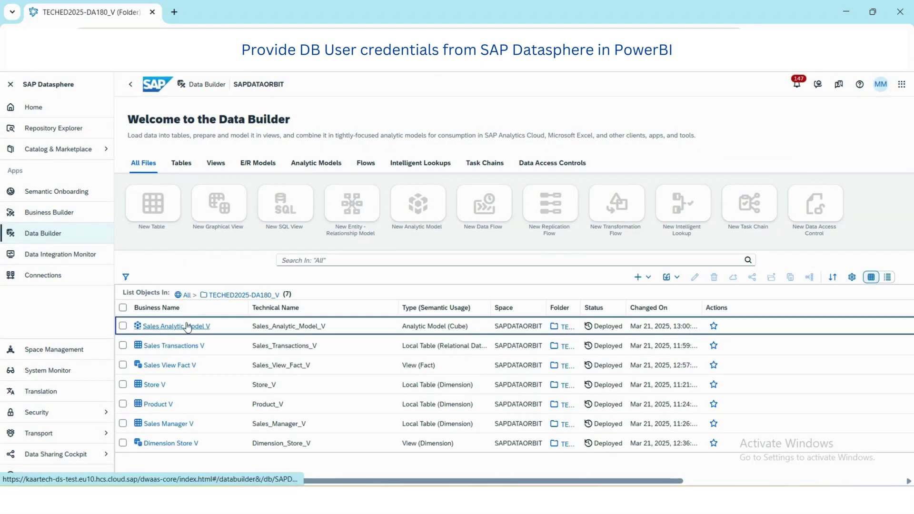
triple_click(191, 330)
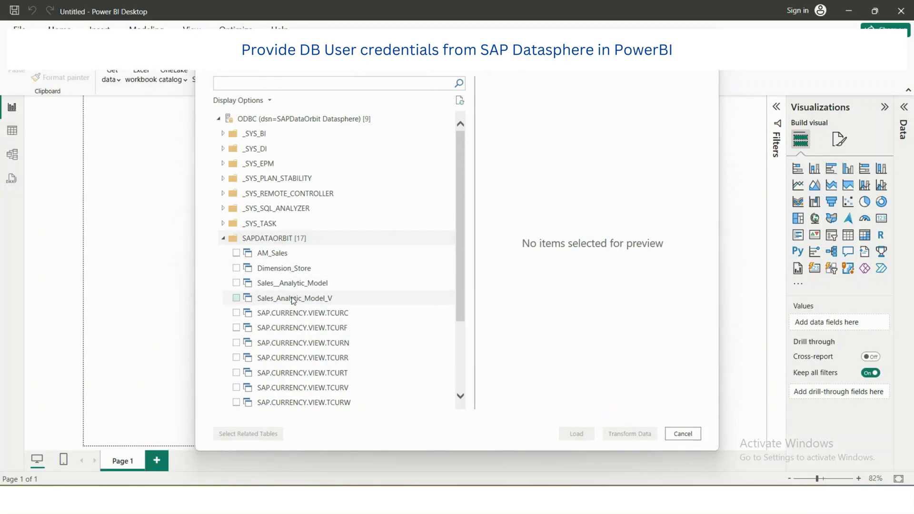
- Preview and check Sales_Analytic_Model_V in the Navigator, then load it into the report
left_click(293, 300)
left_click(235, 299)
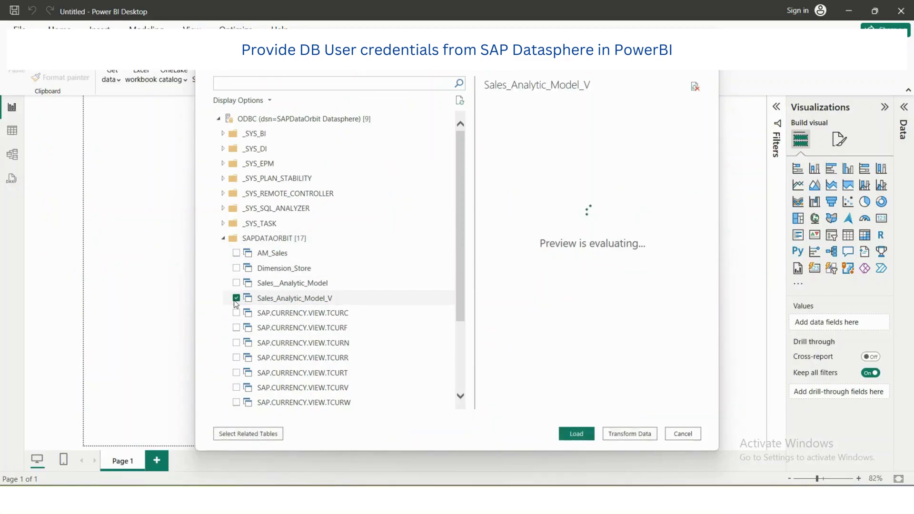
key("alt+Tab")
left_click(196, 328)
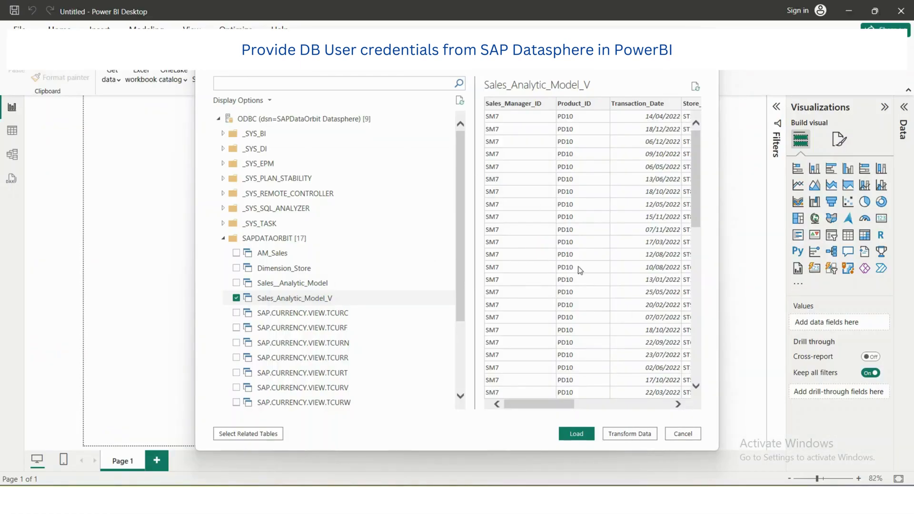
left_click(578, 436)
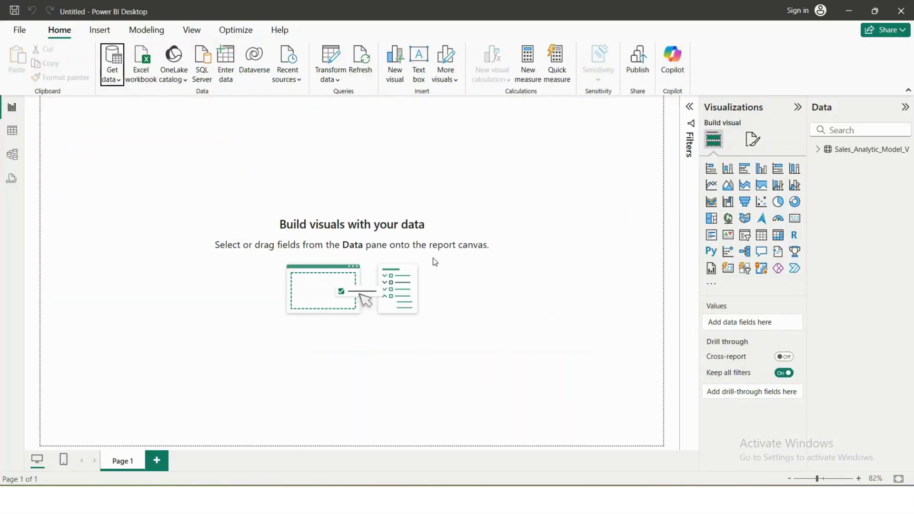
- Insert and enlarge a Table visual with Profit, Revenue, Cost and Discount from Sales_Analytic_Model_V
left_click(818, 151)
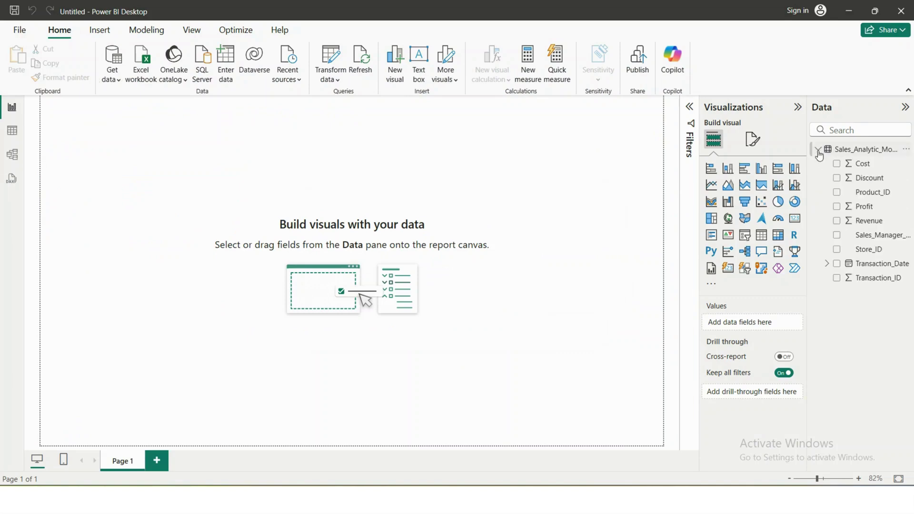
left_click(761, 236)
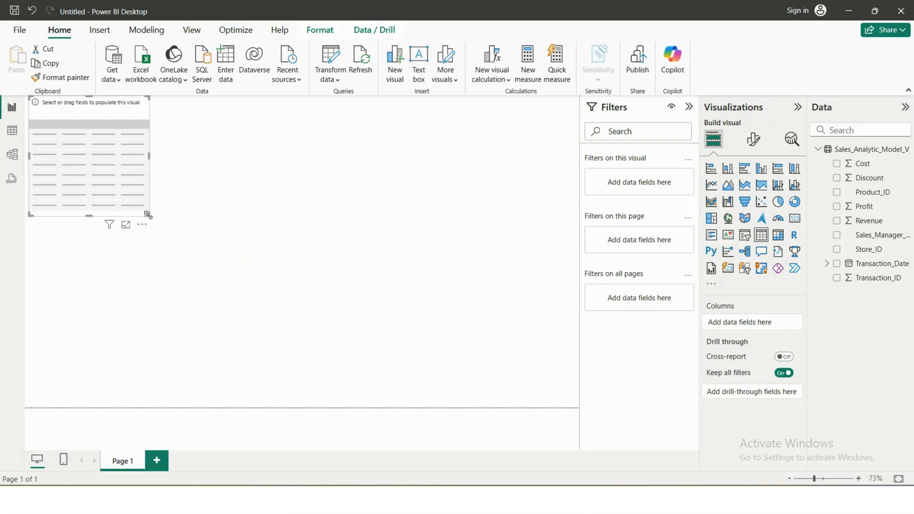
left_click_drag(146, 214, 407, 303)
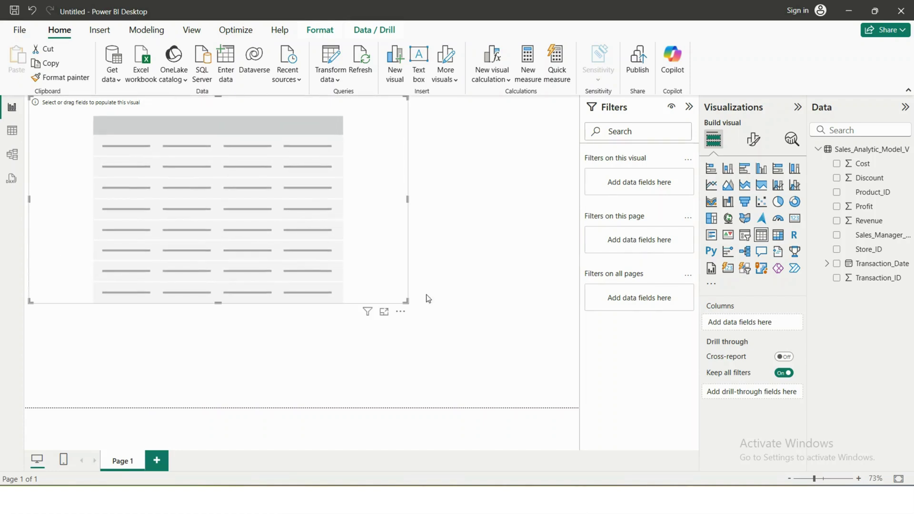
left_click(837, 208)
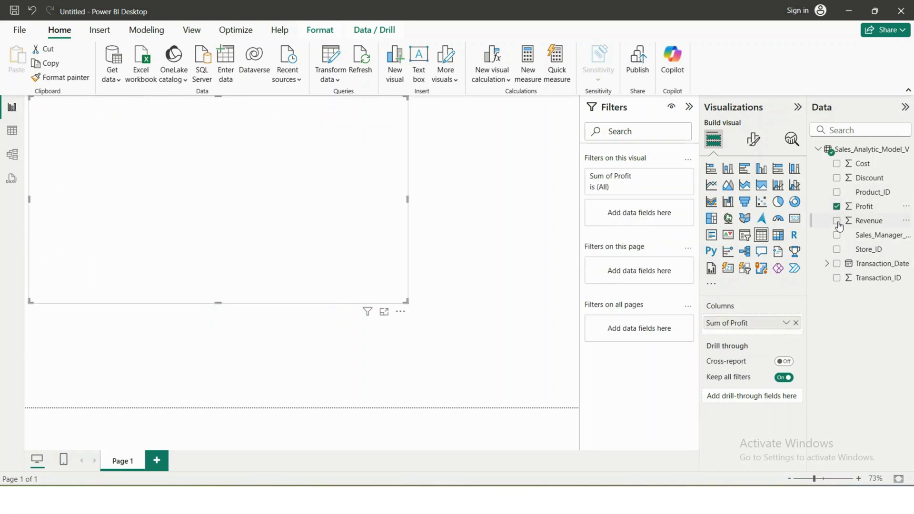
left_click(837, 222)
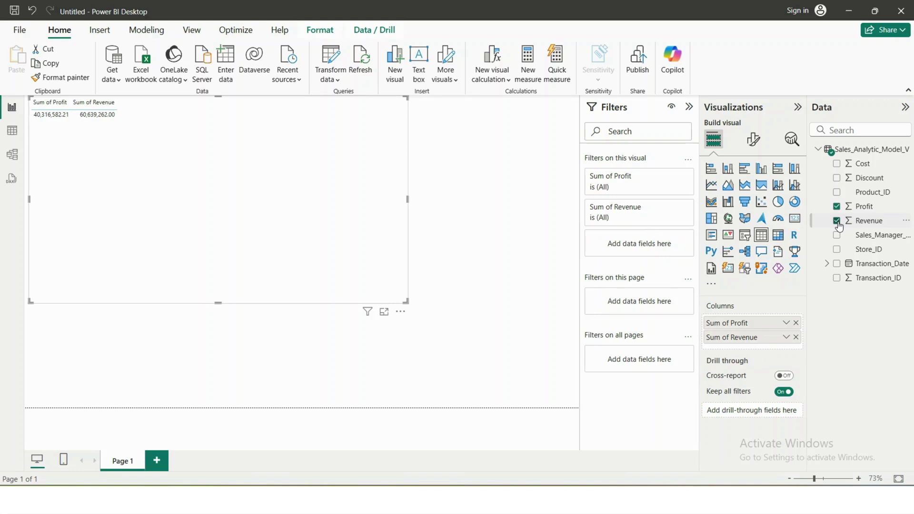
left_click(837, 165)
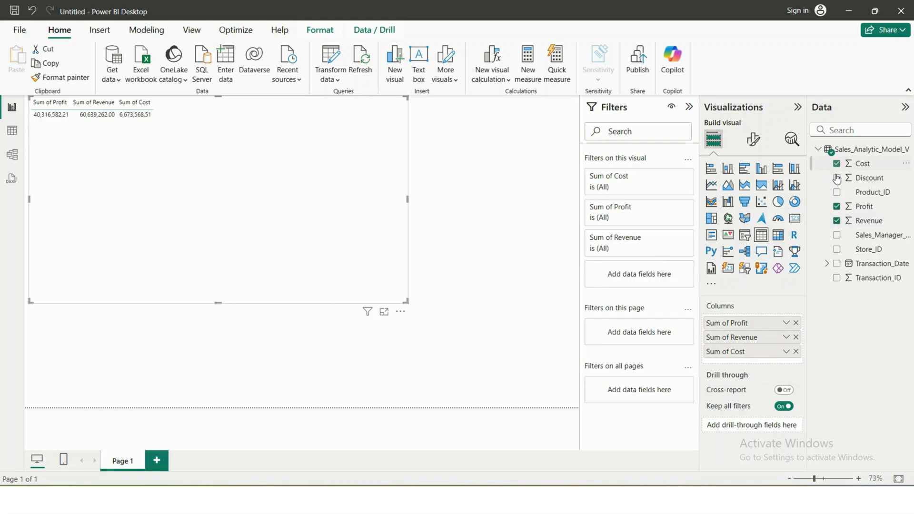
left_click(837, 178)
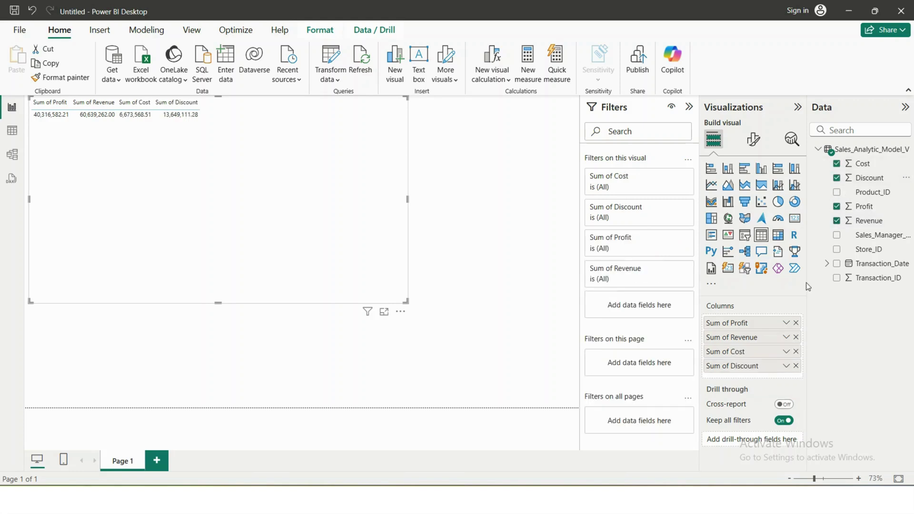
- Add Year from the Transaction_Date hierarchy and move it to the table's first column
left_click(827, 263)
left_click(838, 279)
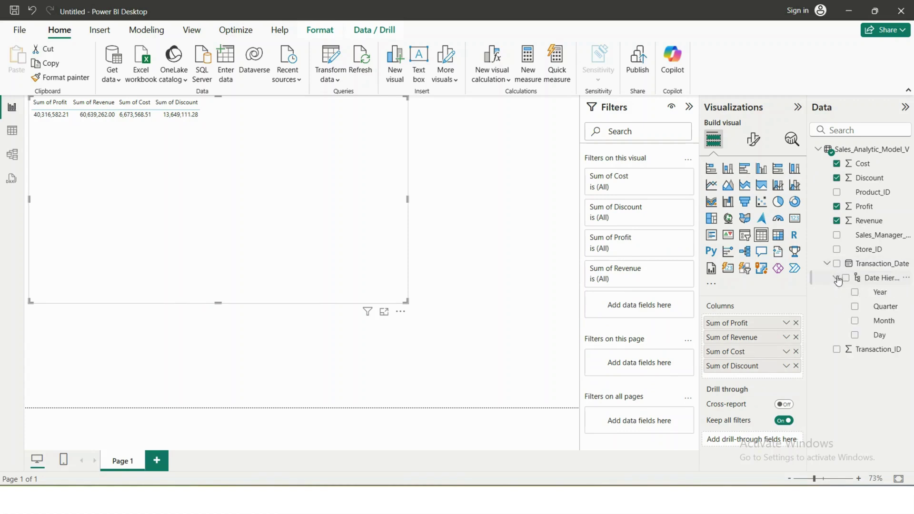
left_click(855, 292)
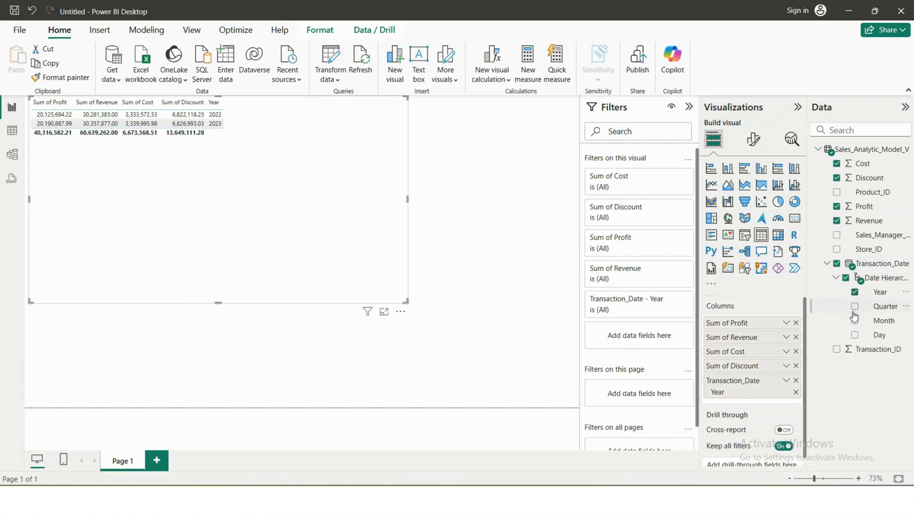
left_click_drag(732, 392, 729, 321)
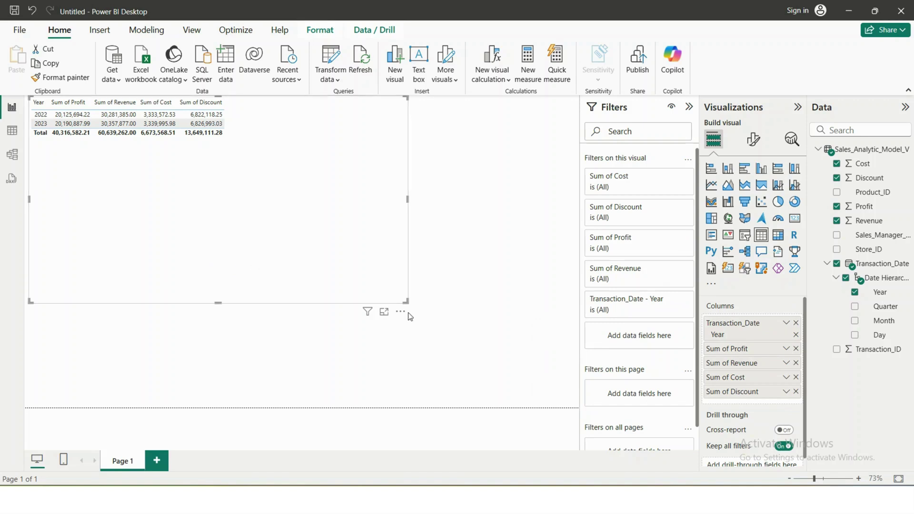
- Try stacked column, stacked bar and clustered column charts, then restore the table and return to Datasphere
left_click(728, 172)
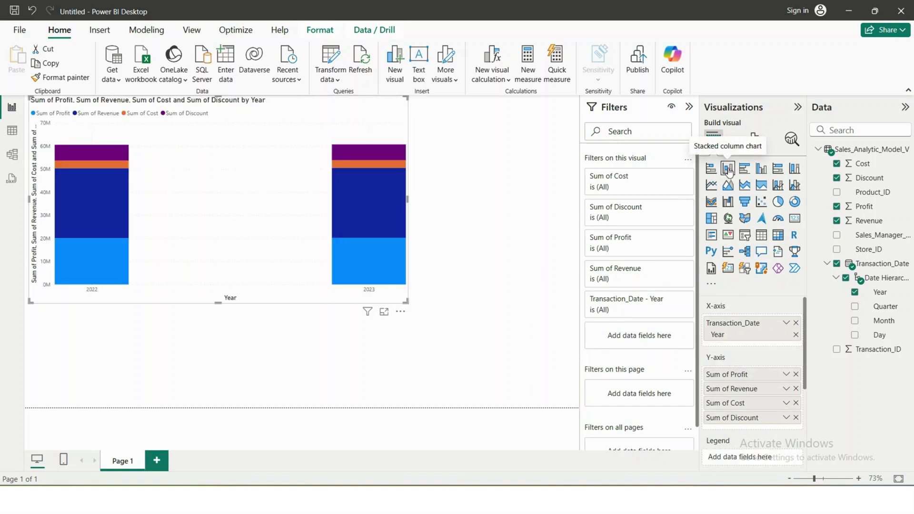
left_click(712, 169)
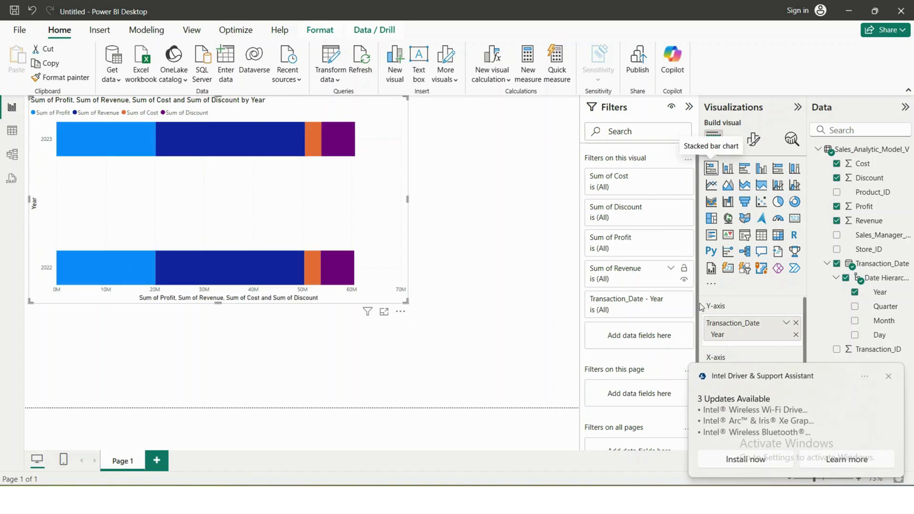
left_click(889, 376)
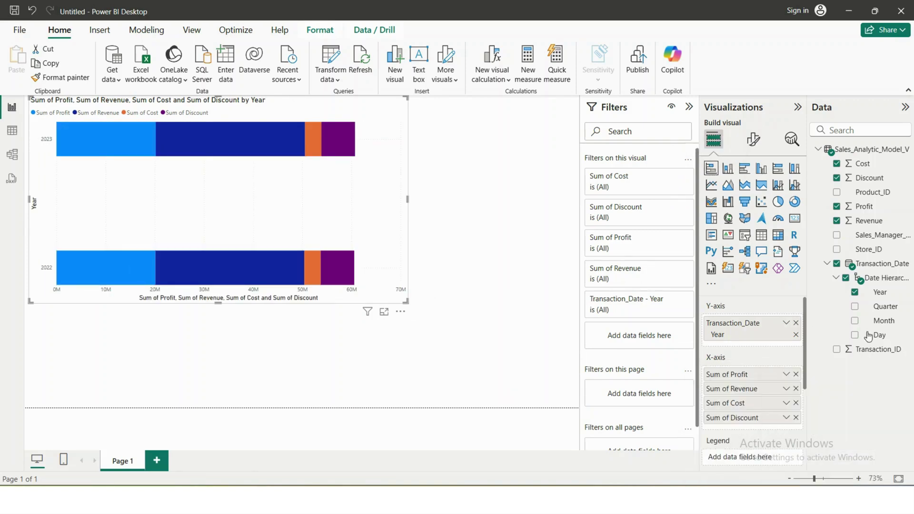
left_click(761, 169)
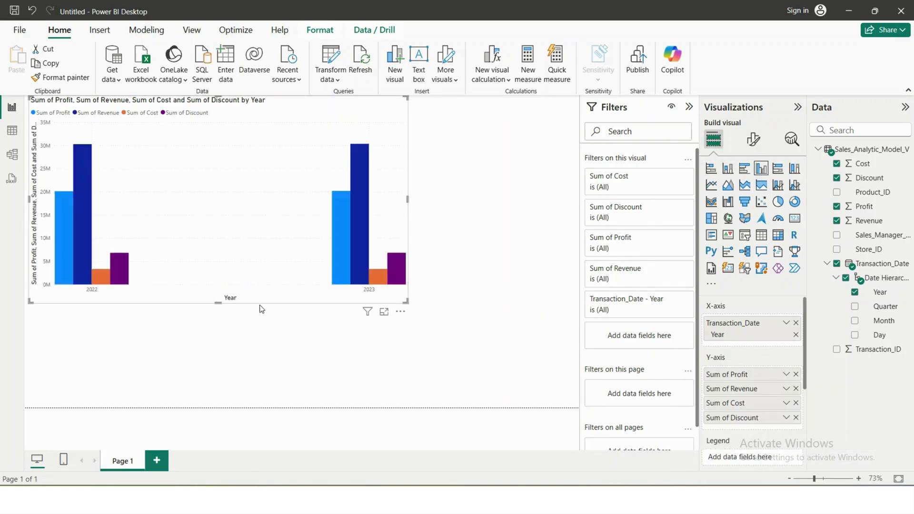
left_click(762, 234)
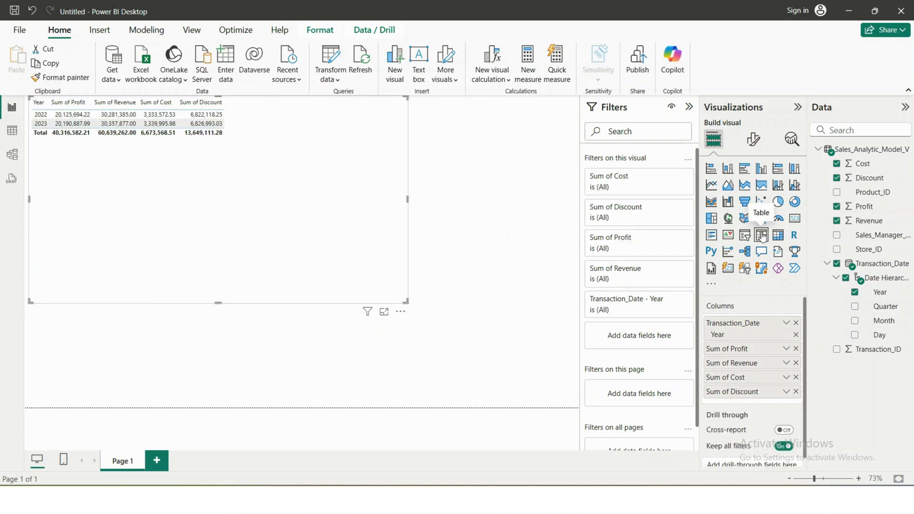
key("alt+Tab")
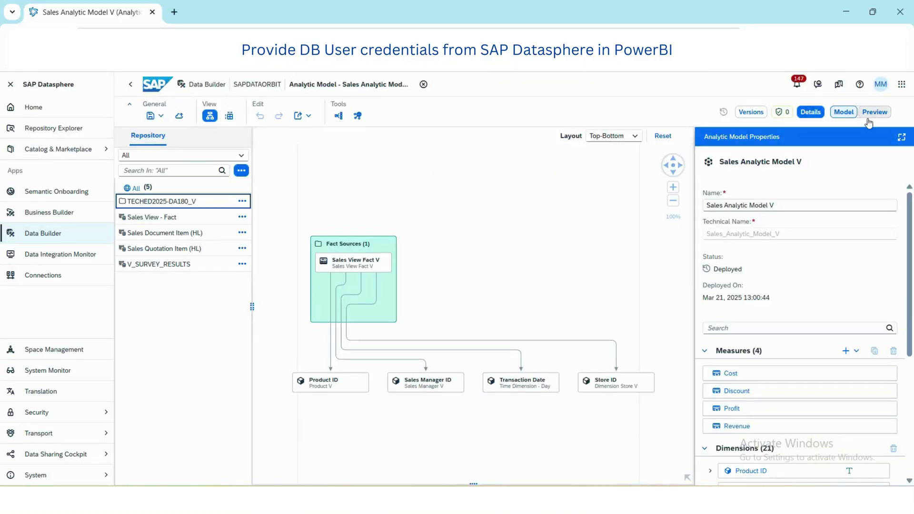
- Preview Sales Analytic Model V beside Power BI with Transaction Date's Year in Rows and Cost visible
left_click(868, 118)
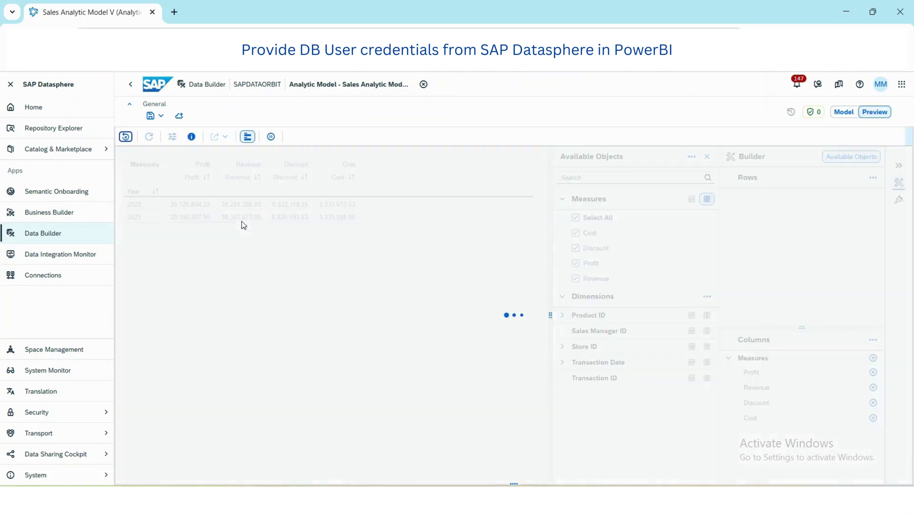
left_click_drag(226, 7, 456, 25)
left_click(579, 382)
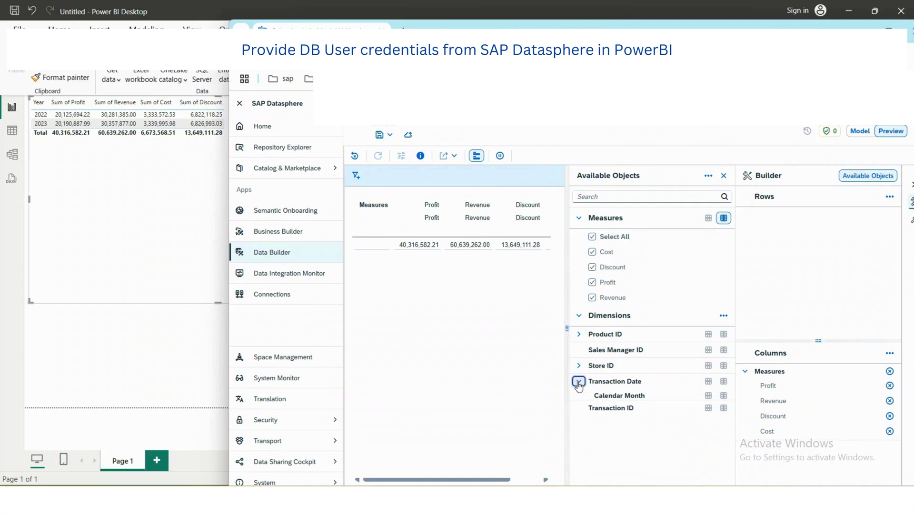
scroll(624, 435, "down", 1)
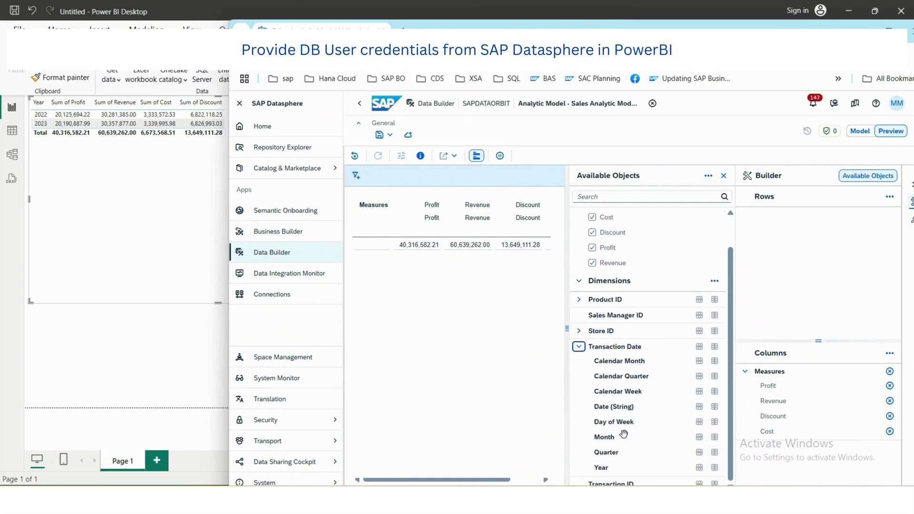
left_click(699, 468)
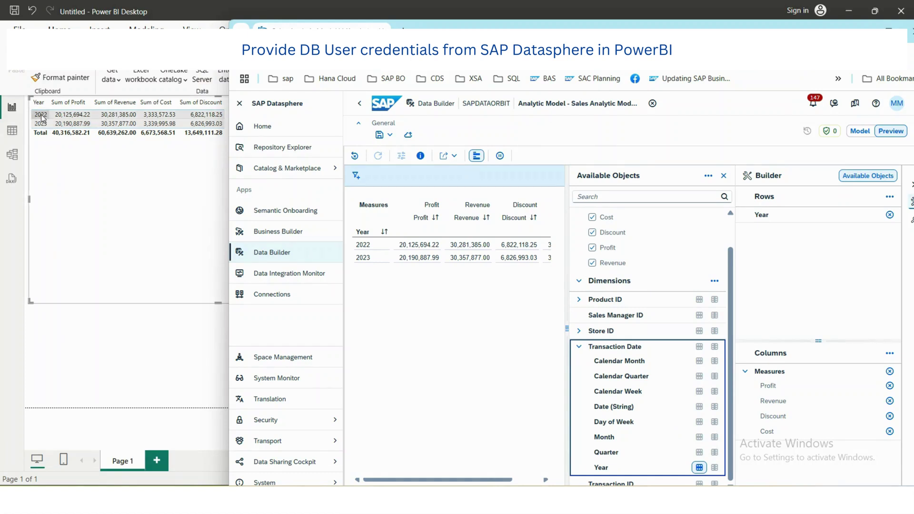
left_click(416, 247)
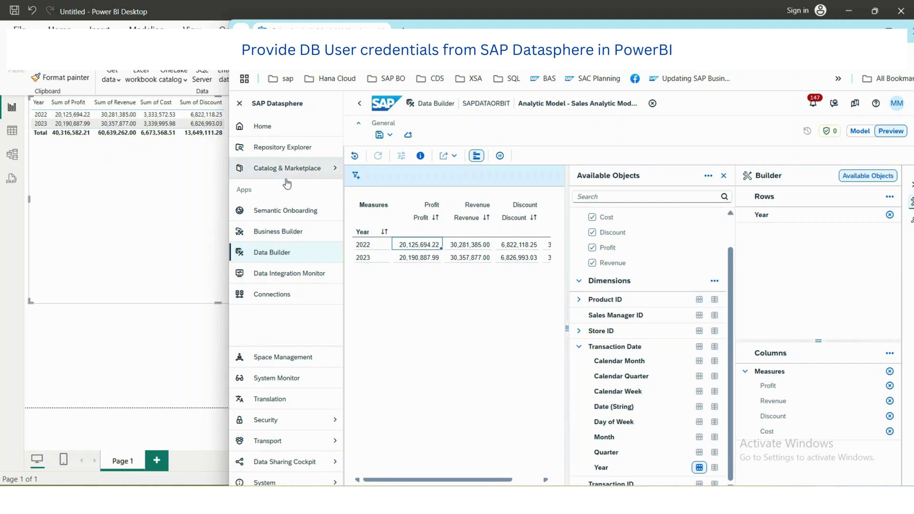
left_click(240, 103)
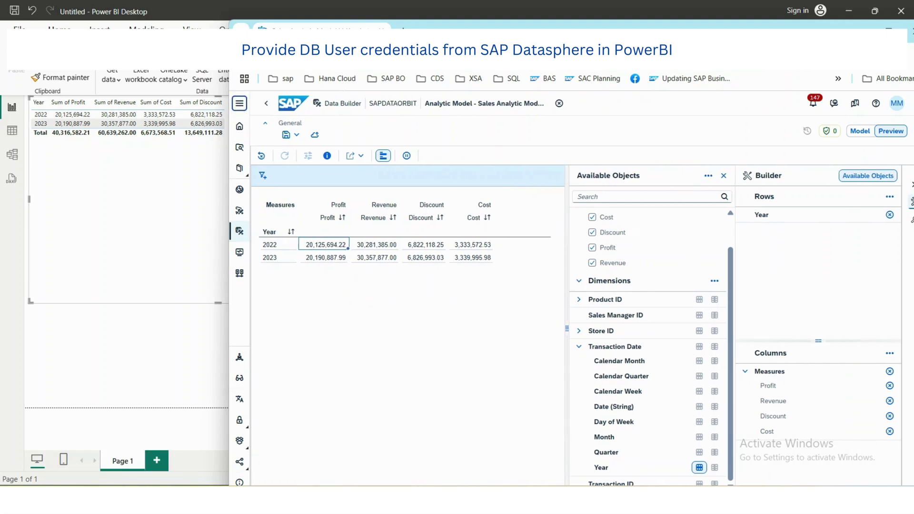